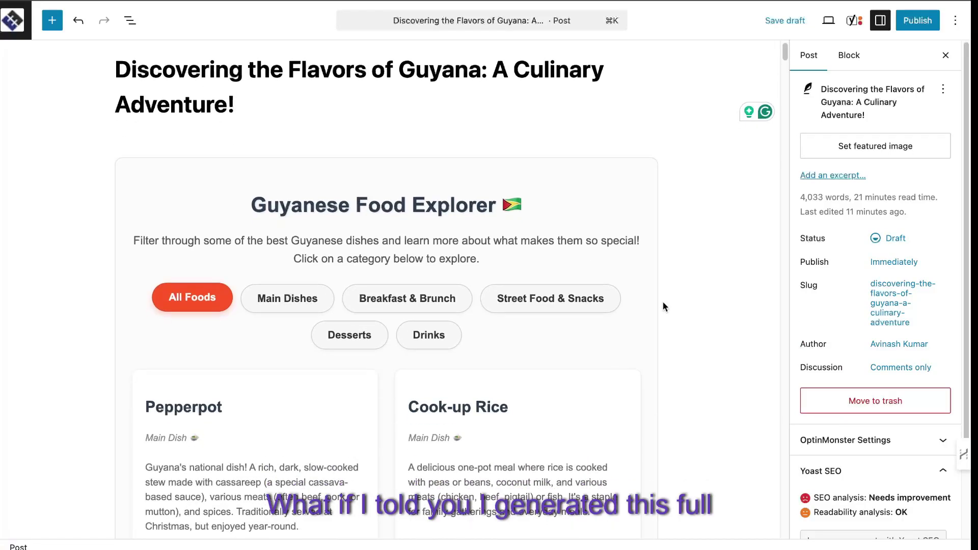
- Filter the Food Explorer by Main Dishes, Breakfast & Brunch, Desserts, Drinks, then Street Food & Snacks
{"action": "scroll", "coordinate": [662, 305], "scroll_direction": "down", "scroll_amount": 2}
{"action": "scroll", "coordinate": [663, 305], "scroll_direction": "down", "scroll_amount": 2}
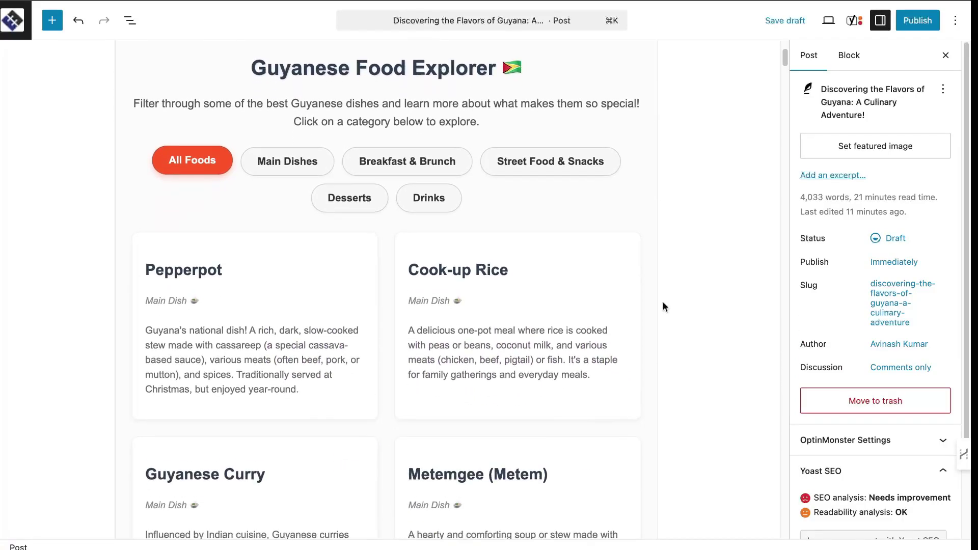
{"action": "scroll", "coordinate": [479, 221], "scroll_direction": "up", "scroll_amount": 1}
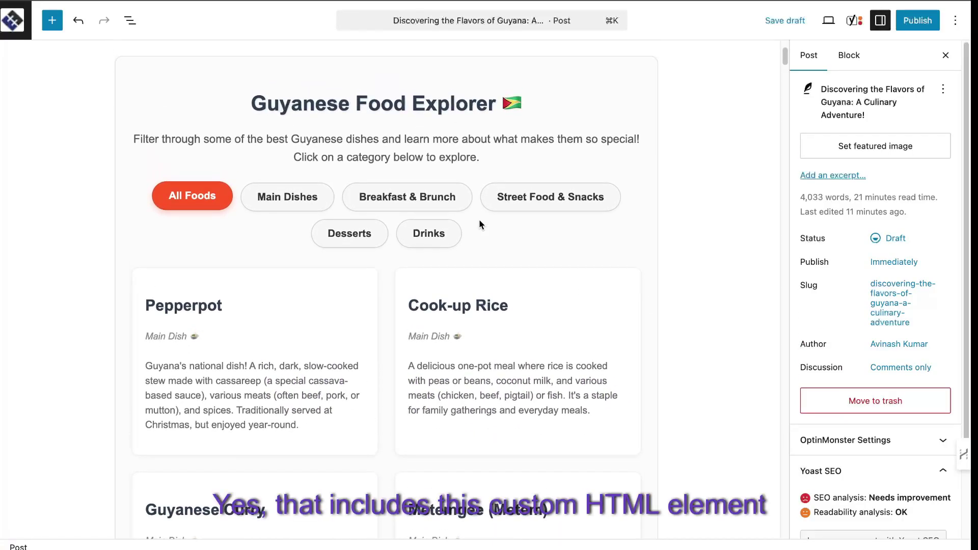
{"action": "left_click", "coordinate": [307, 207]}
{"action": "left_click", "coordinate": [290, 199]}
{"action": "left_click", "coordinate": [407, 197]}
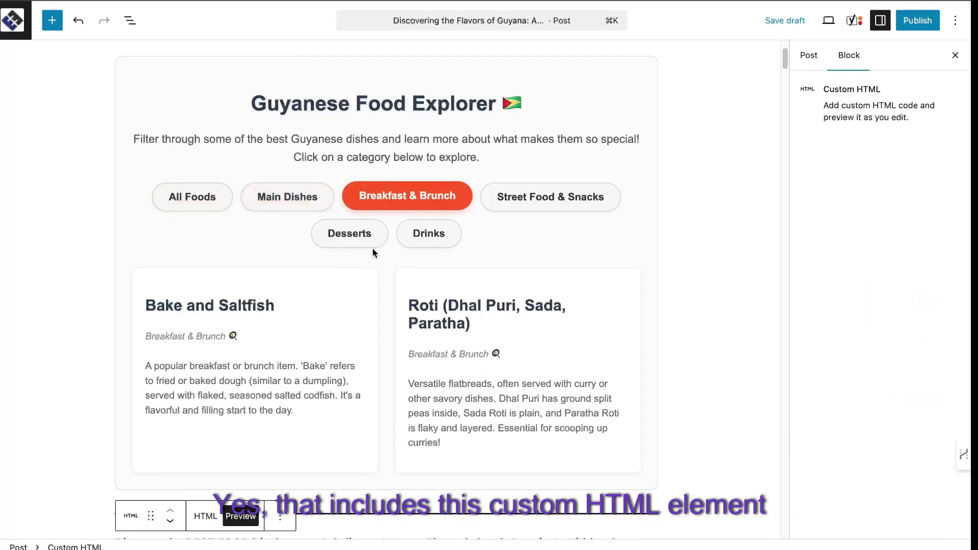
{"action": "left_click", "coordinate": [357, 237]}
{"action": "left_click", "coordinate": [431, 243]}
{"action": "left_click", "coordinate": [540, 196]}
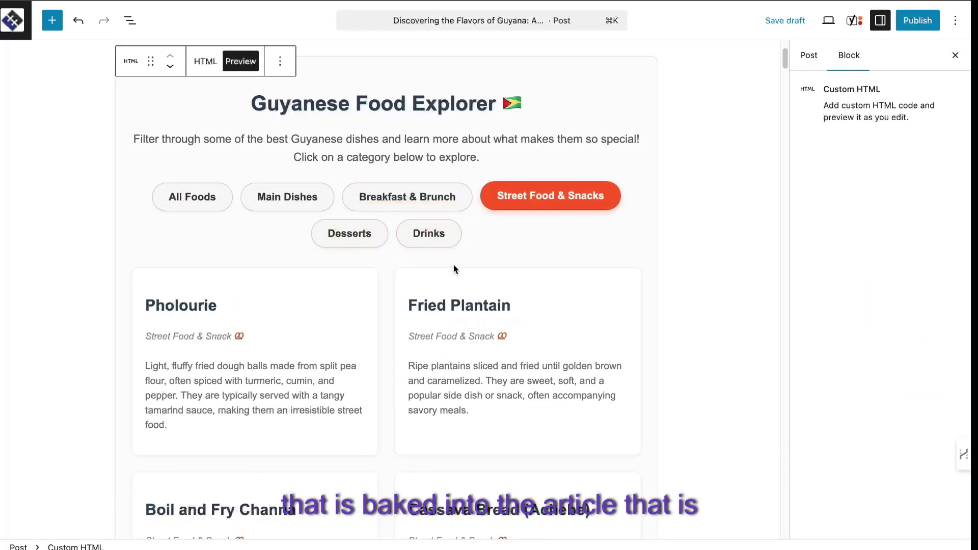
- Scroll down through the remaining sections of the Guyana food article
{"action": "scroll", "coordinate": [454, 264], "scroll_direction": "down", "scroll_amount": 20}
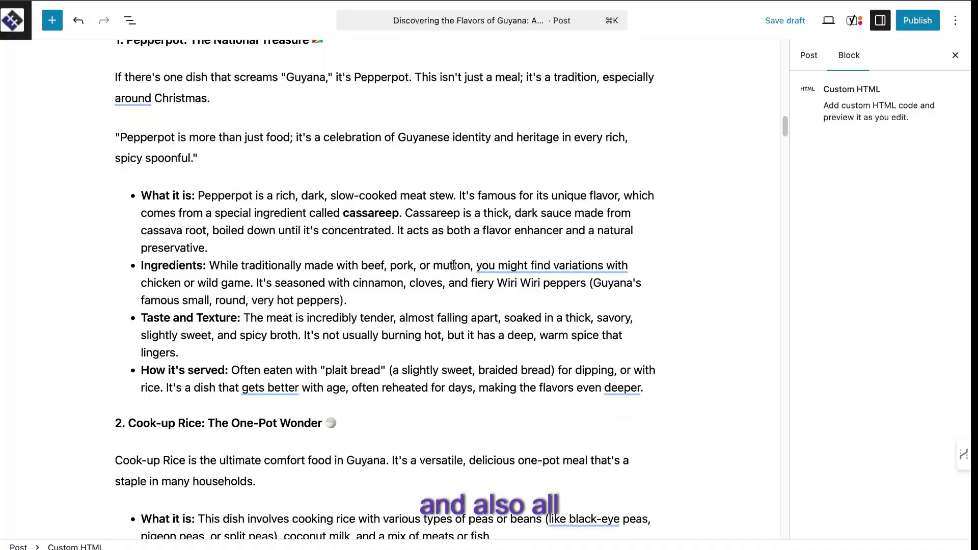
{"action": "scroll", "coordinate": [453, 264], "scroll_direction": "down", "scroll_amount": 20}
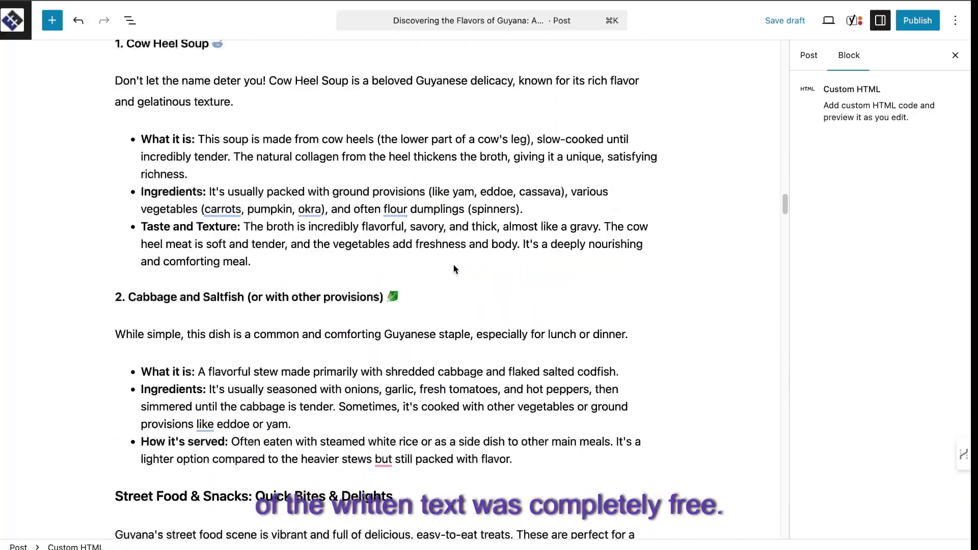
{"action": "scroll", "coordinate": [454, 265], "scroll_direction": "down", "scroll_amount": 15}
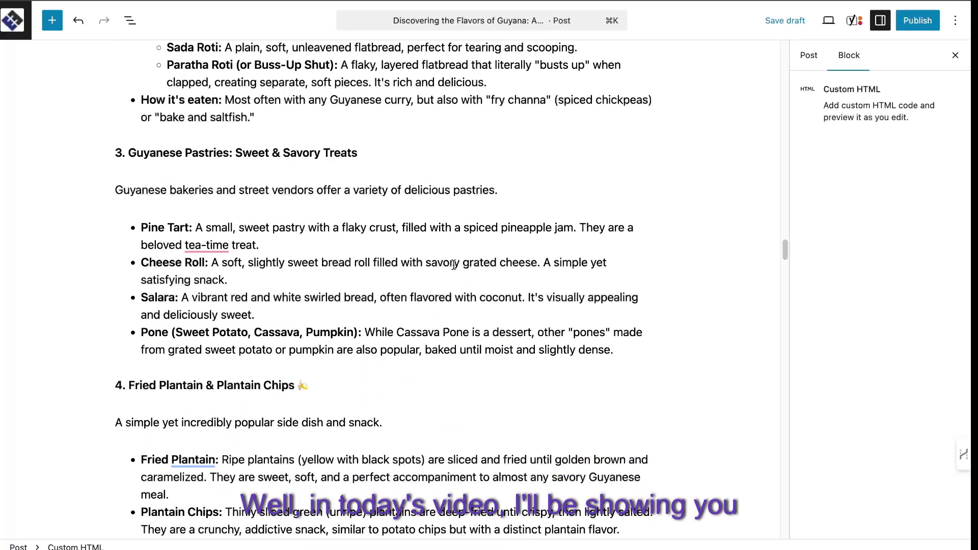
{"action": "scroll", "coordinate": [453, 265], "scroll_direction": "down", "scroll_amount": 12}
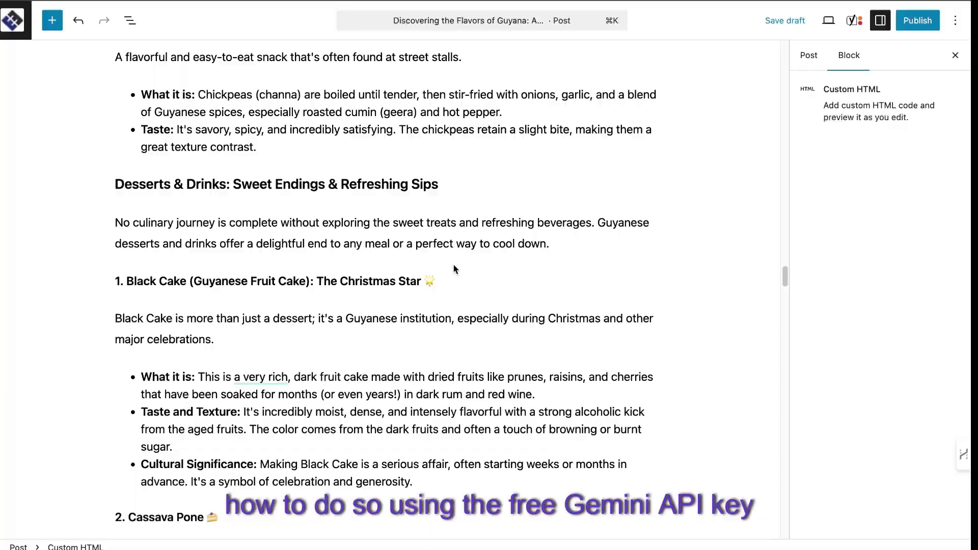
{"action": "scroll", "coordinate": [454, 264], "scroll_direction": "down", "scroll_amount": 12}
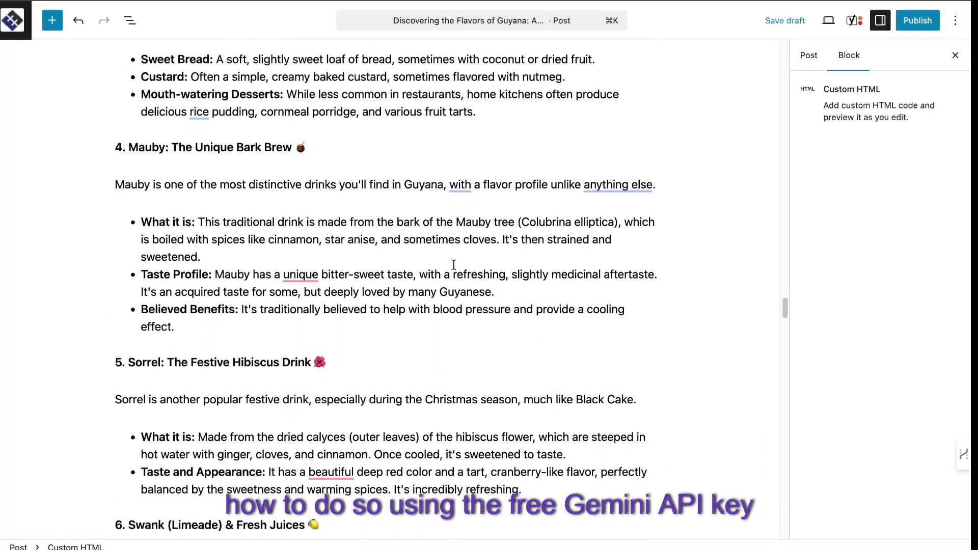
{"action": "scroll", "coordinate": [453, 265], "scroll_direction": "down", "scroll_amount": 7}
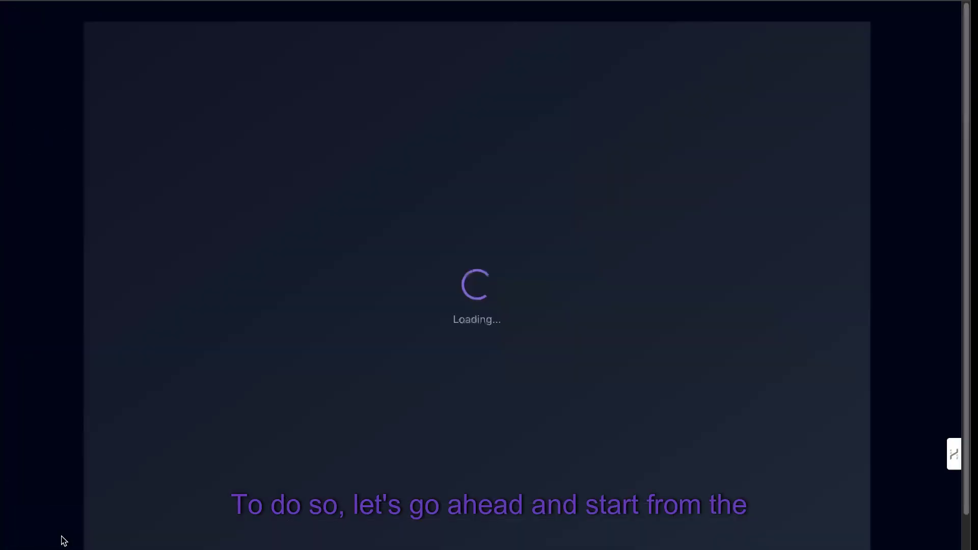
- Sign up for a new account and close the Welcome dialog with the API key field left empty
{"action": "left_click", "coordinate": [537, 213]}
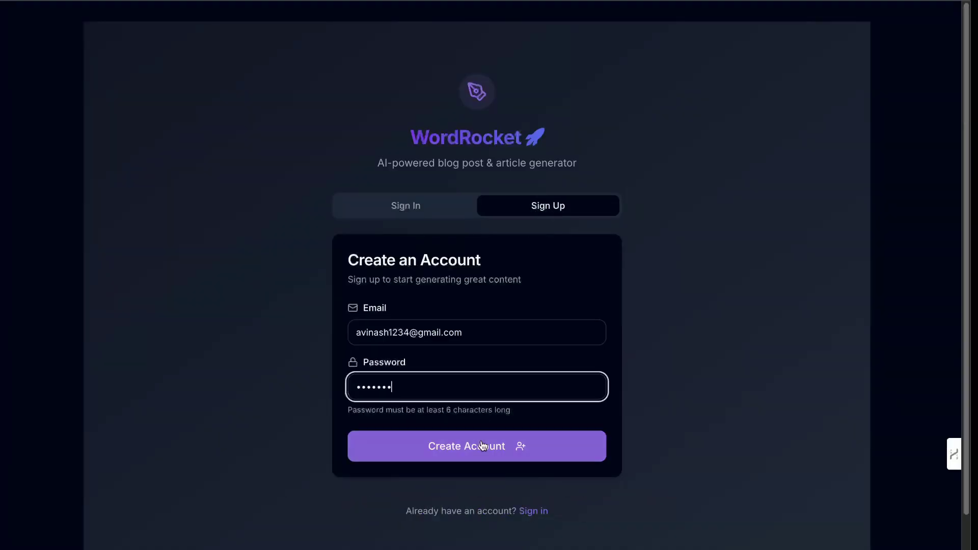
{"action": "left_click", "coordinate": [485, 447]}
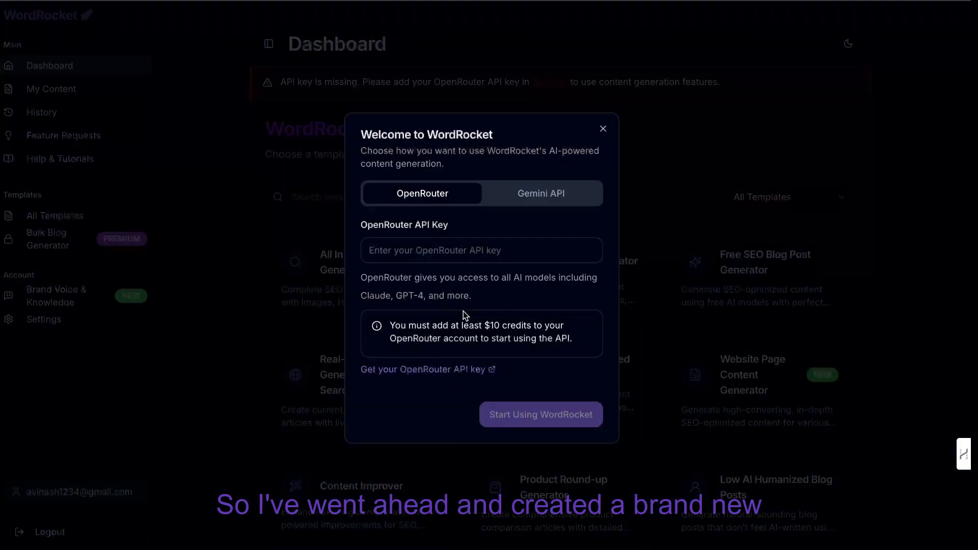
{"action": "left_click", "coordinate": [448, 252]}
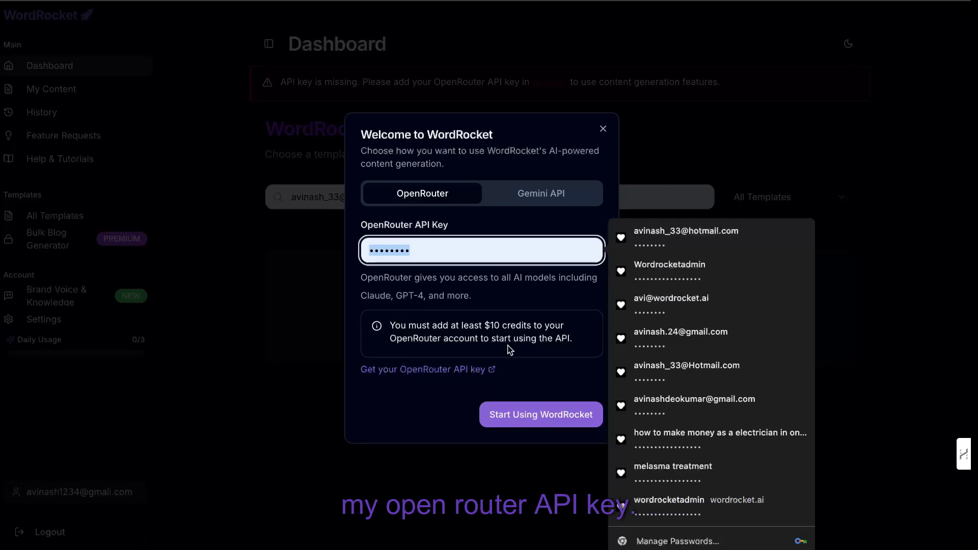
{"action": "key", "text": "BackSpace"}
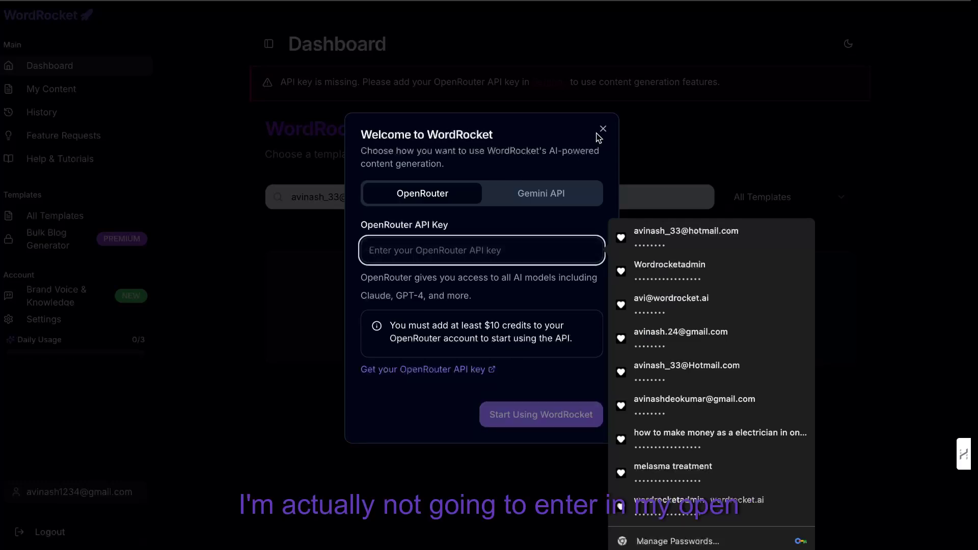
{"action": "left_click", "coordinate": [599, 133]}
- Clear the template search and open the Free SEO Blog Post Generator template
{"action": "left_click", "coordinate": [541, 190]}
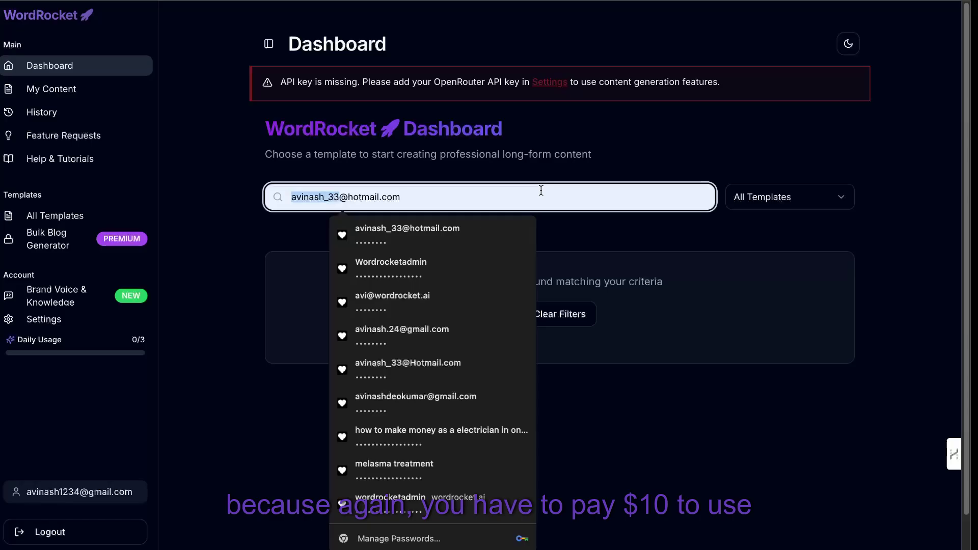
{"action": "left_click", "coordinate": [641, 159]}
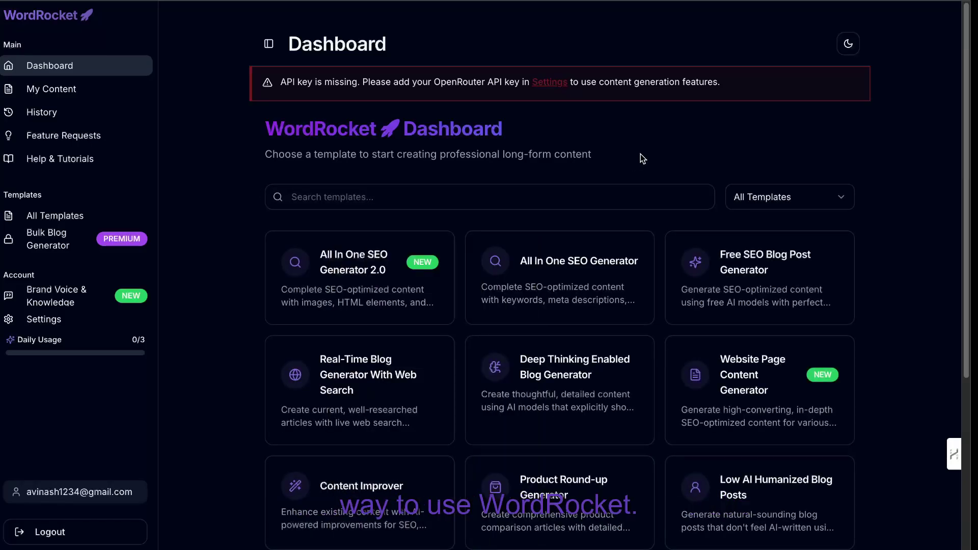
{"action": "left_click", "coordinate": [392, 266]}
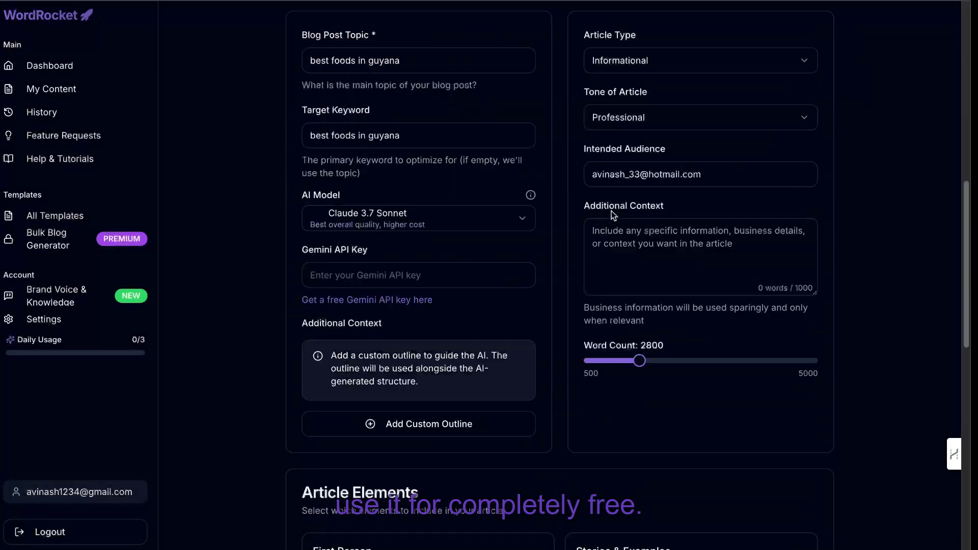
{"action": "scroll", "coordinate": [612, 214], "scroll_direction": "down", "scroll_amount": 10}
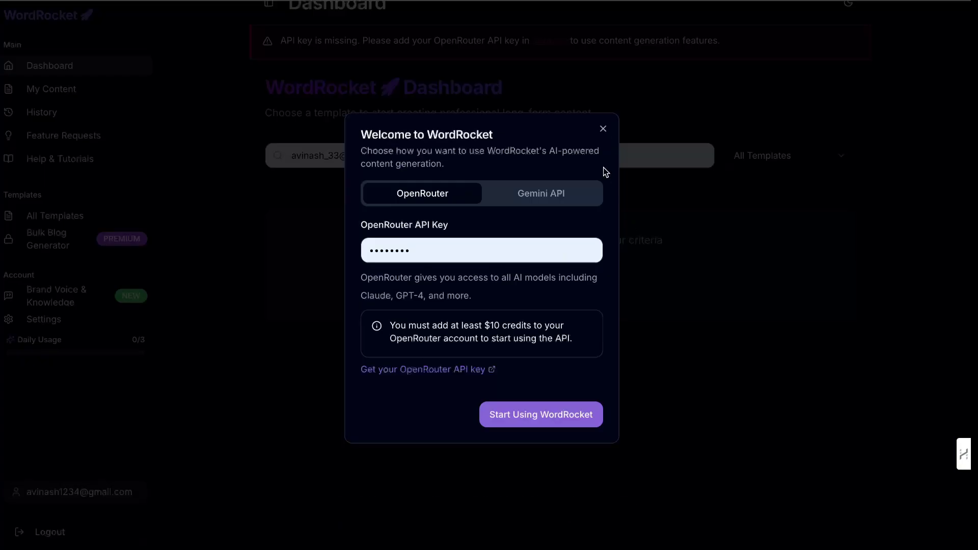
{"action": "left_click", "coordinate": [604, 128]}
{"action": "left_click", "coordinate": [401, 153]}
{"action": "key", "text": "ctrl+a"}
{"action": "key", "text": "BackSpace"}
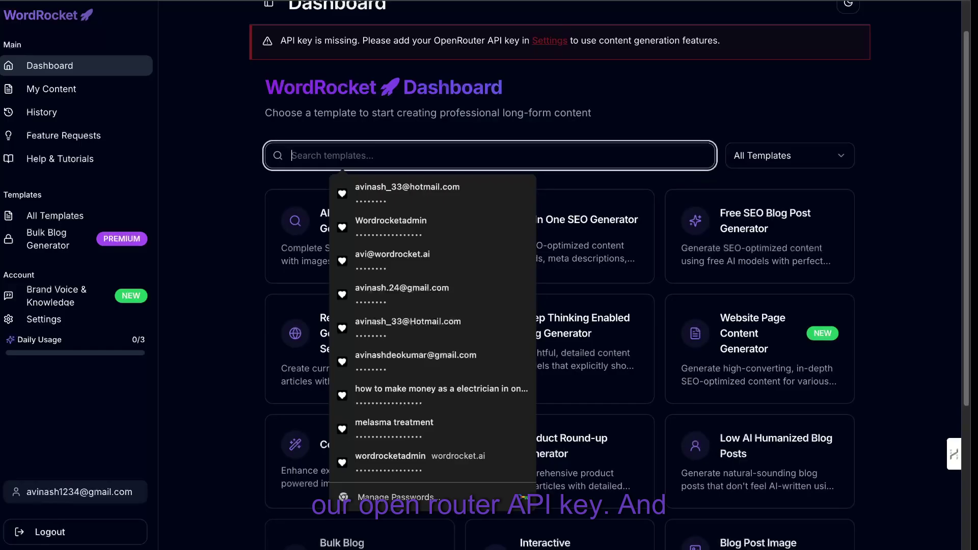
{"action": "left_click", "coordinate": [795, 235]}
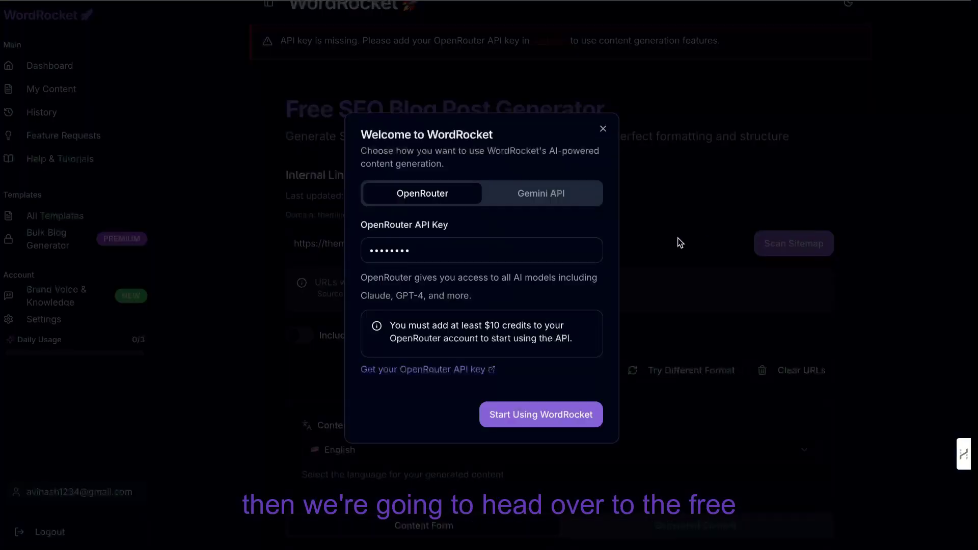
- Set the generator's AI model to Gemini 2.5 Pro
{"action": "left_click", "coordinate": [604, 129]}
{"action": "scroll", "coordinate": [447, 284], "scroll_direction": "down", "scroll_amount": 1}
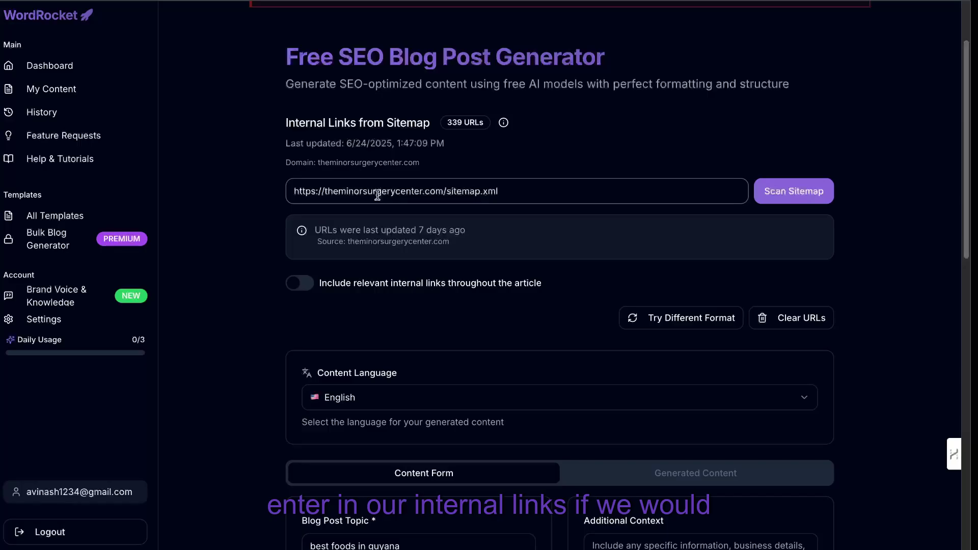
{"action": "scroll", "coordinate": [484, 328], "scroll_direction": "down", "scroll_amount": 3}
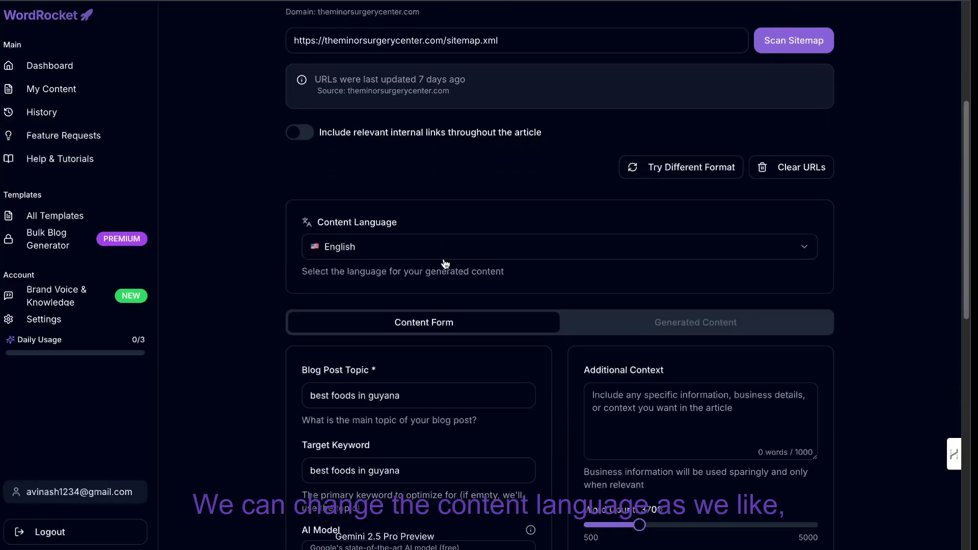
{"action": "scroll", "coordinate": [445, 263], "scroll_direction": "down", "scroll_amount": 2}
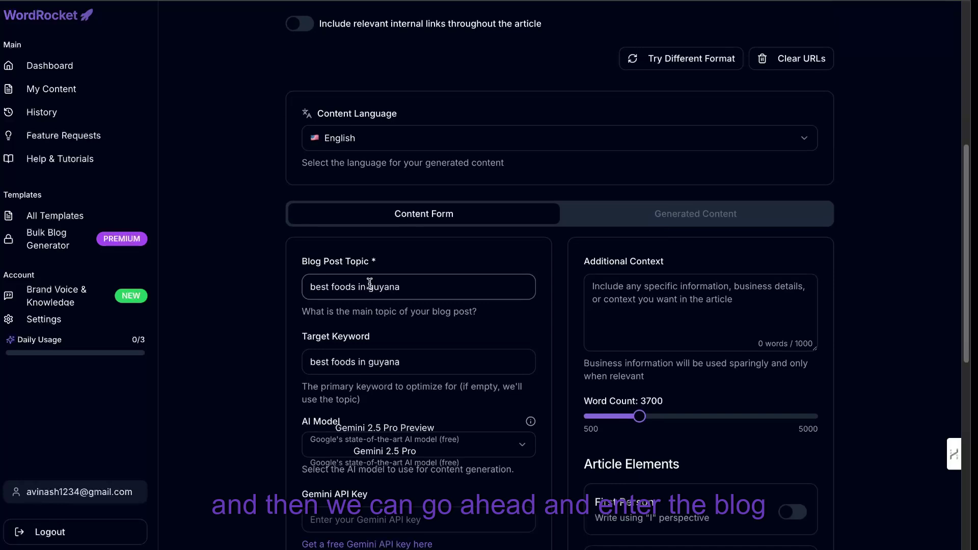
{"action": "scroll", "coordinate": [435, 312], "scroll_direction": "down", "scroll_amount": 1}
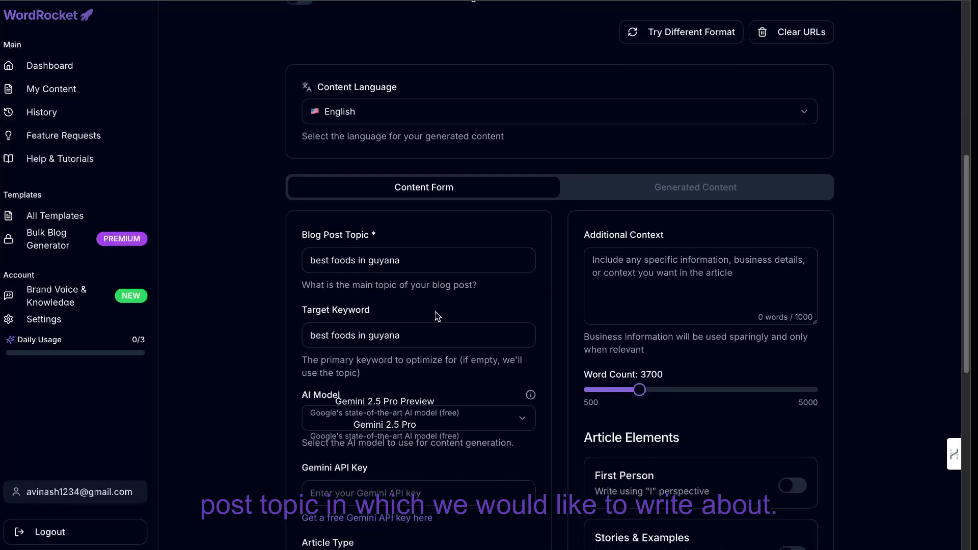
{"action": "scroll", "coordinate": [435, 311], "scroll_direction": "down", "scroll_amount": 1}
{"action": "left_click", "coordinate": [429, 326]}
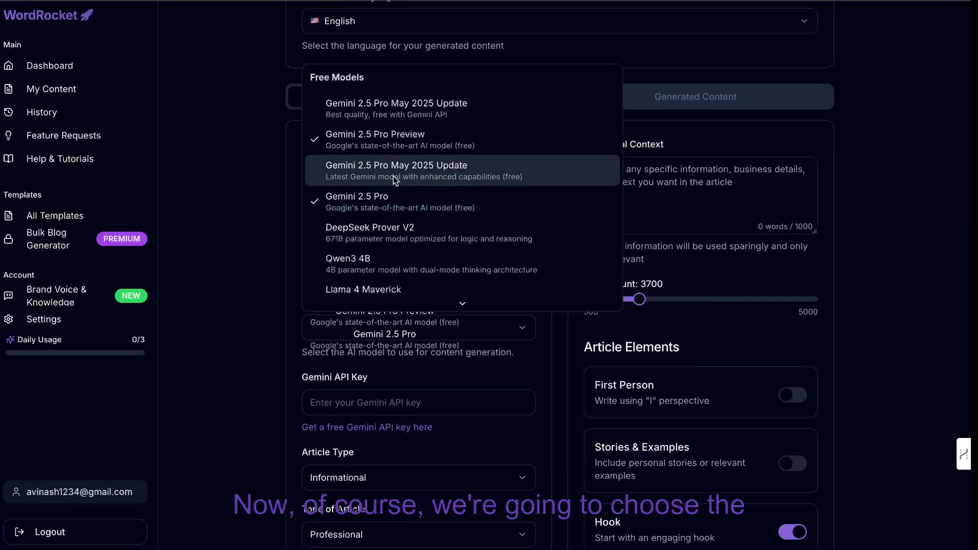
{"action": "left_click", "coordinate": [403, 203]}
{"action": "left_click", "coordinate": [418, 322]}
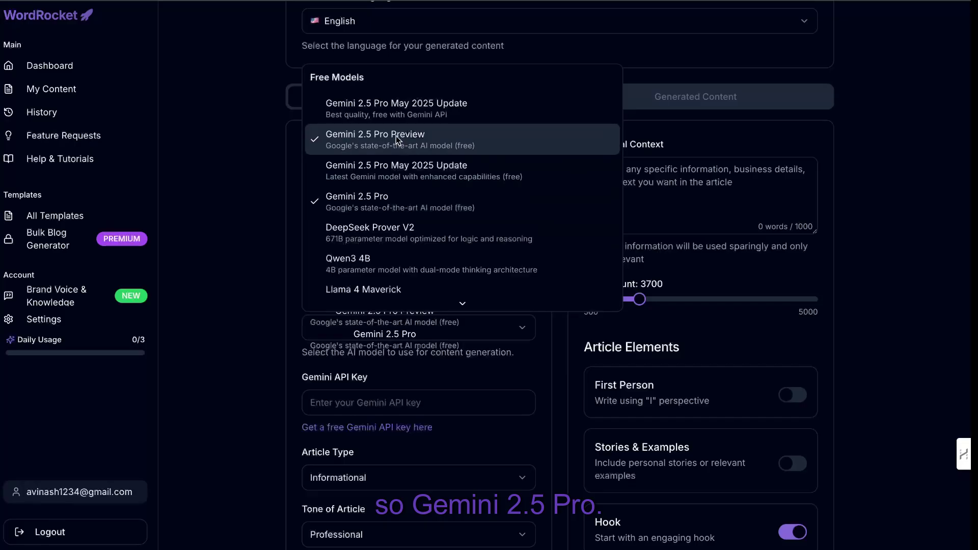
{"action": "left_click", "coordinate": [398, 201]}
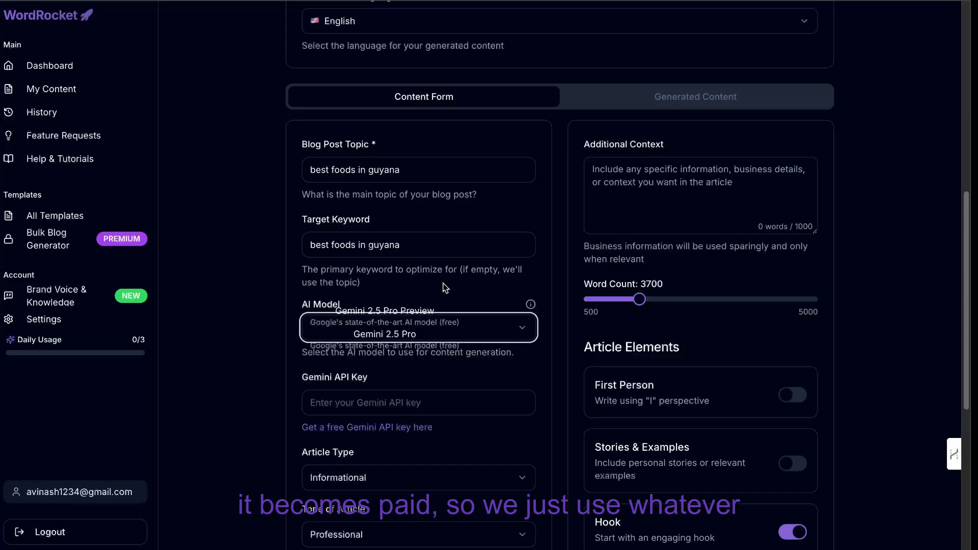
- Open the 'Get a free Gemini API key here' link in a new tab
{"action": "scroll", "coordinate": [439, 301], "scroll_direction": "down", "scroll_amount": 1}
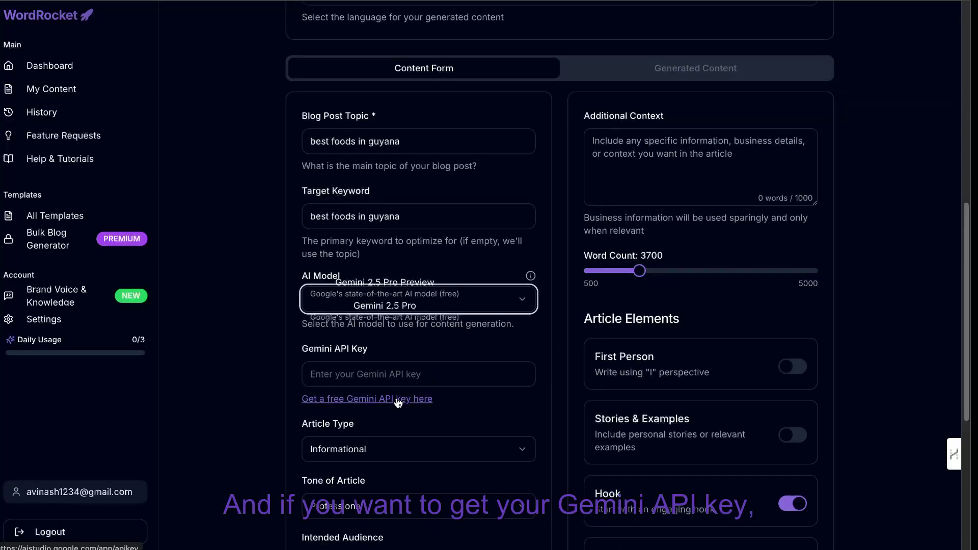
{"action": "right_click", "coordinate": [351, 401]}
{"action": "left_click", "coordinate": [436, 269]}
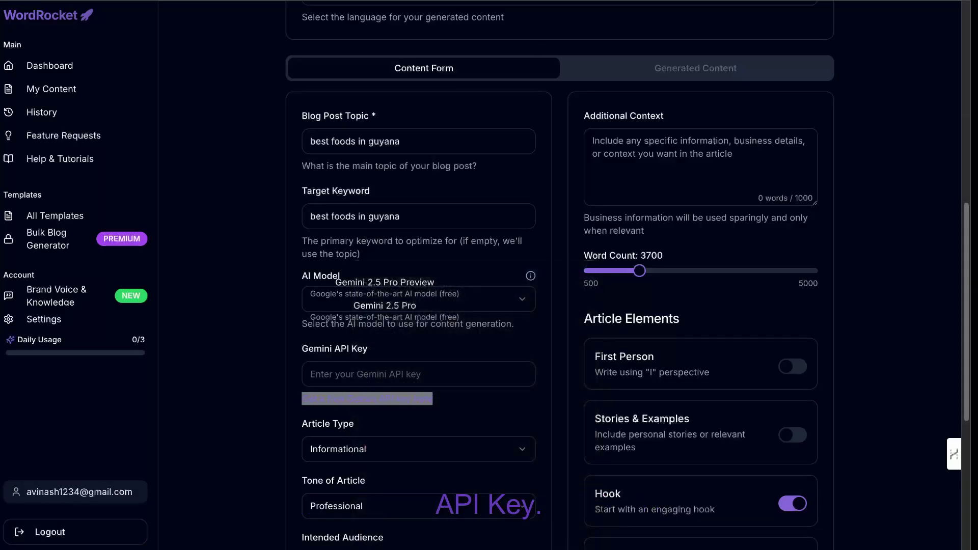
- On the API Keys page, start a new key and browse the Google Cloud projects, then cancel
{"action": "key", "text": "ctrl+Tab"}
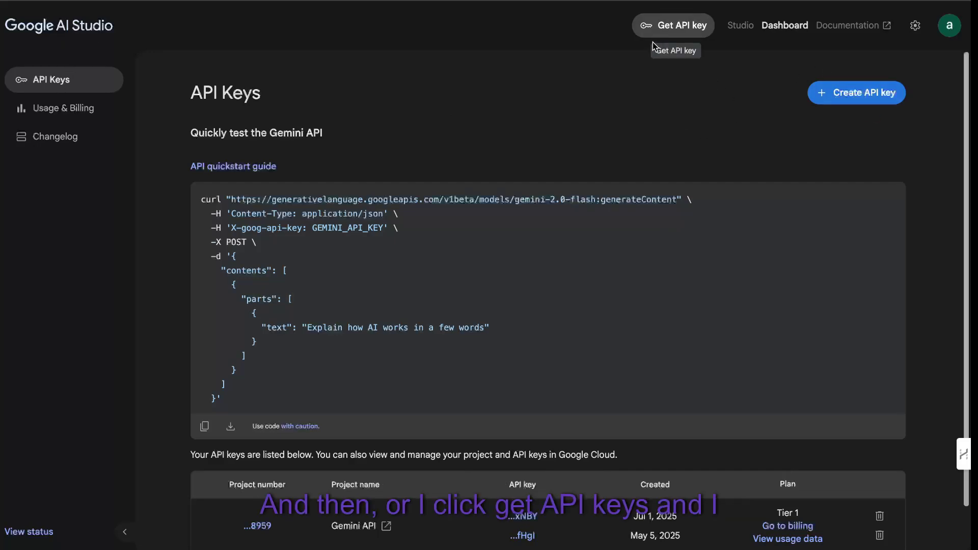
{"action": "left_click", "coordinate": [852, 98]}
{"action": "left_click", "coordinate": [563, 280]}
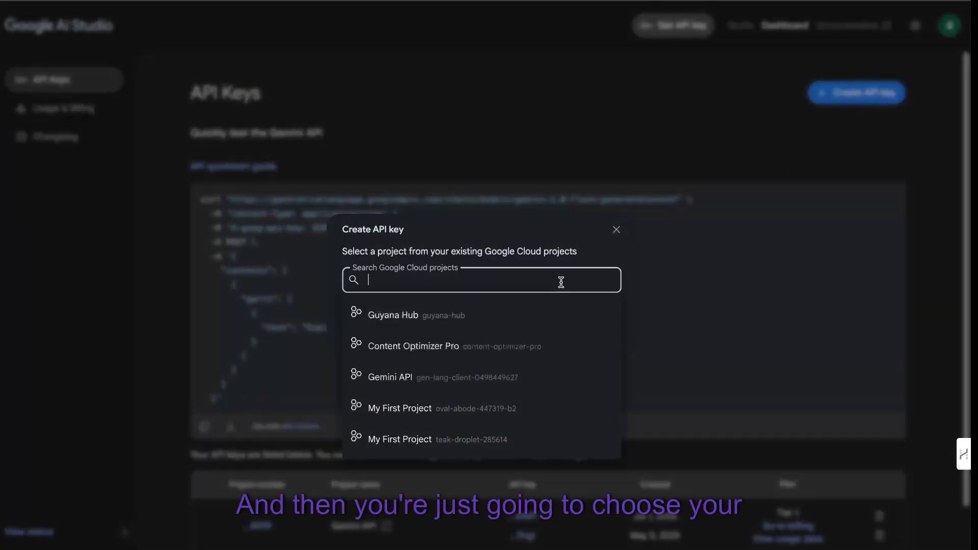
{"action": "left_click", "coordinate": [460, 243]}
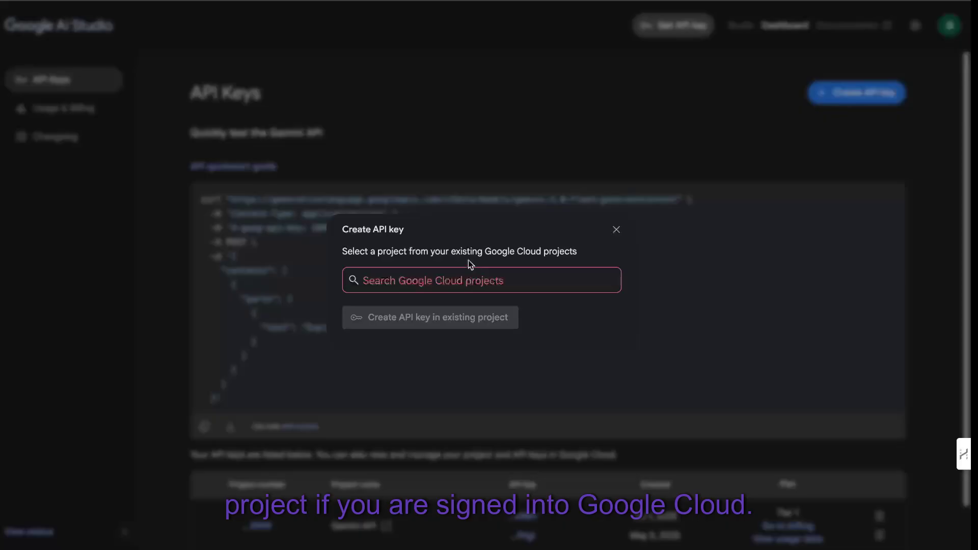
{"action": "left_click", "coordinate": [616, 229]}
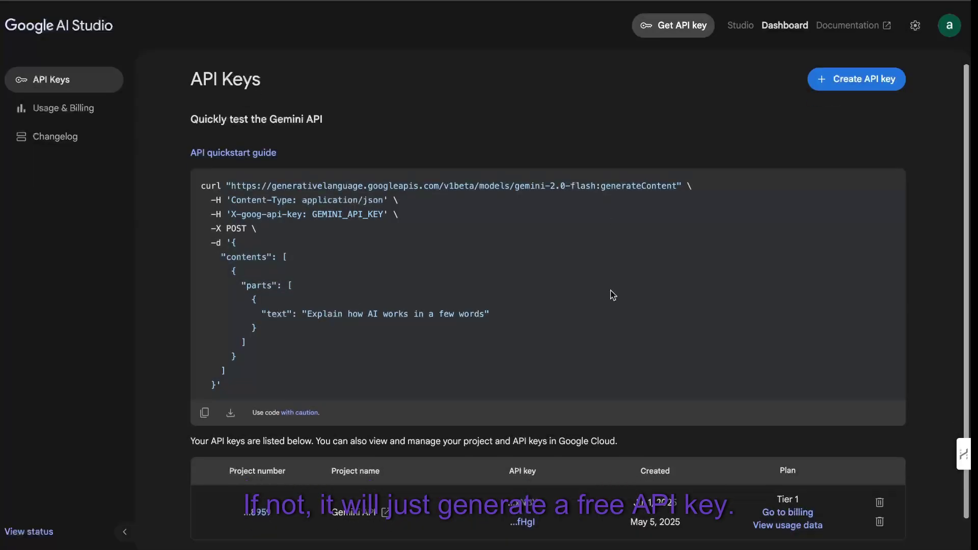
- Copy the most recently created Gemini API key to the clipboard
{"action": "scroll", "coordinate": [613, 296], "scroll_direction": "down", "scroll_amount": 1}
{"action": "left_click", "coordinate": [533, 490]}
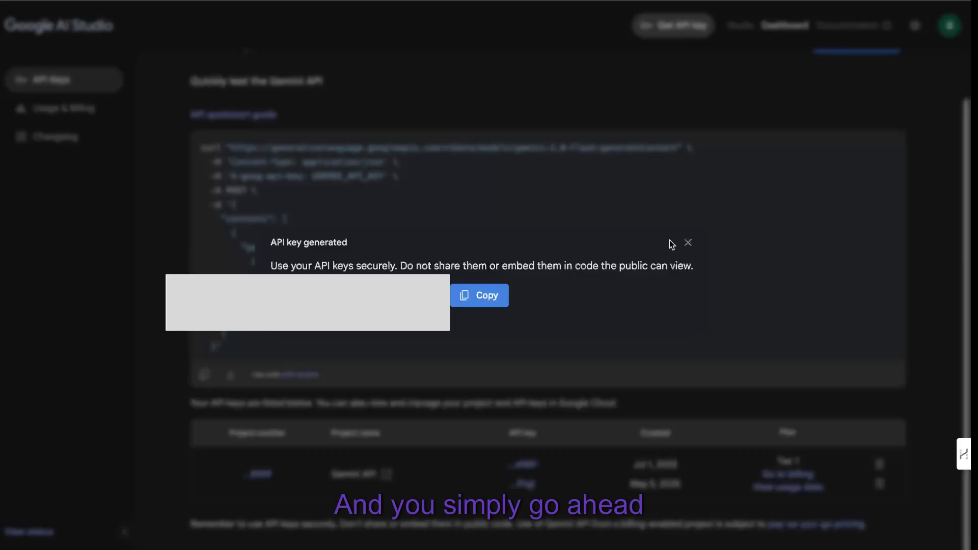
{"action": "left_click", "coordinate": [688, 242]}
{"action": "left_click", "coordinate": [523, 465]}
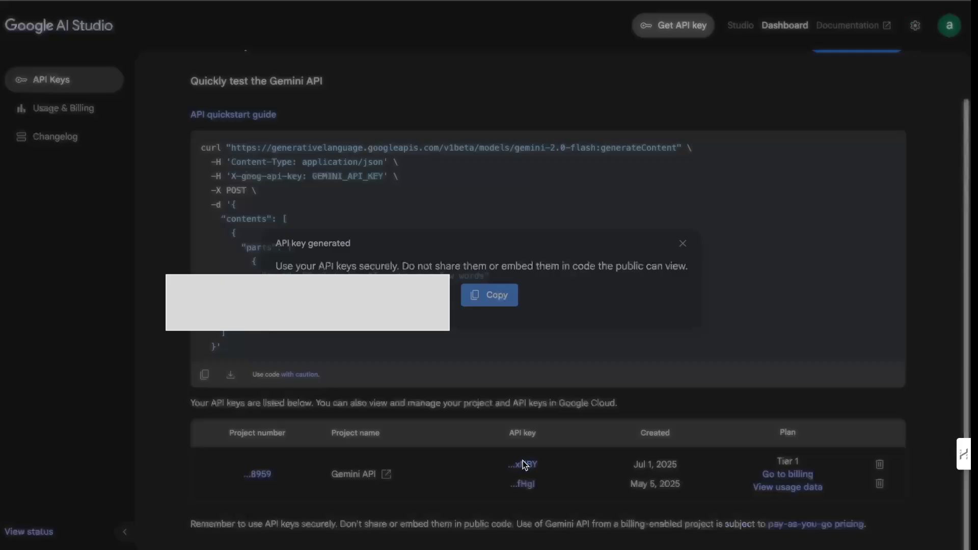
{"action": "left_click", "coordinate": [487, 294]}
{"action": "left_click", "coordinate": [689, 243]}
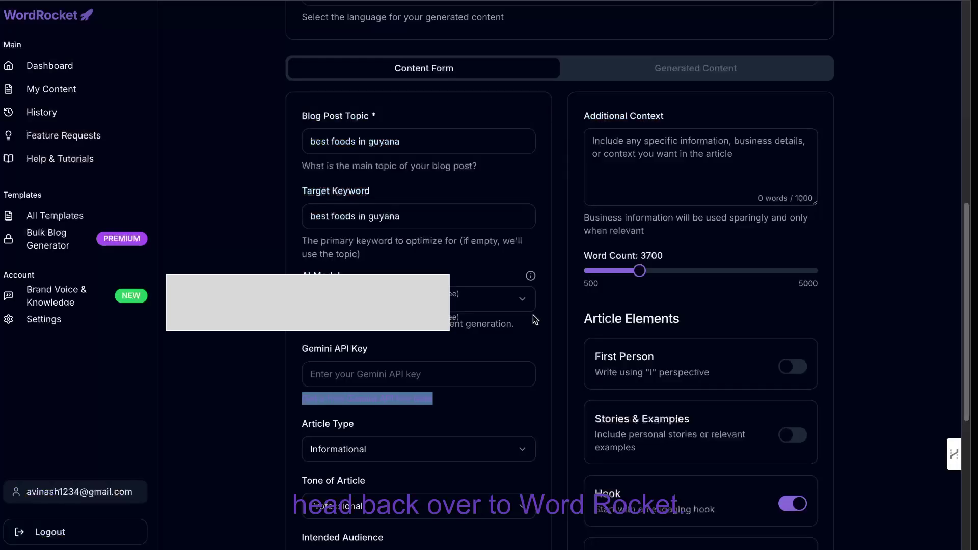
- Paste the Gemini API key and set Word Count to 3000
{"action": "left_click", "coordinate": [432, 367]}
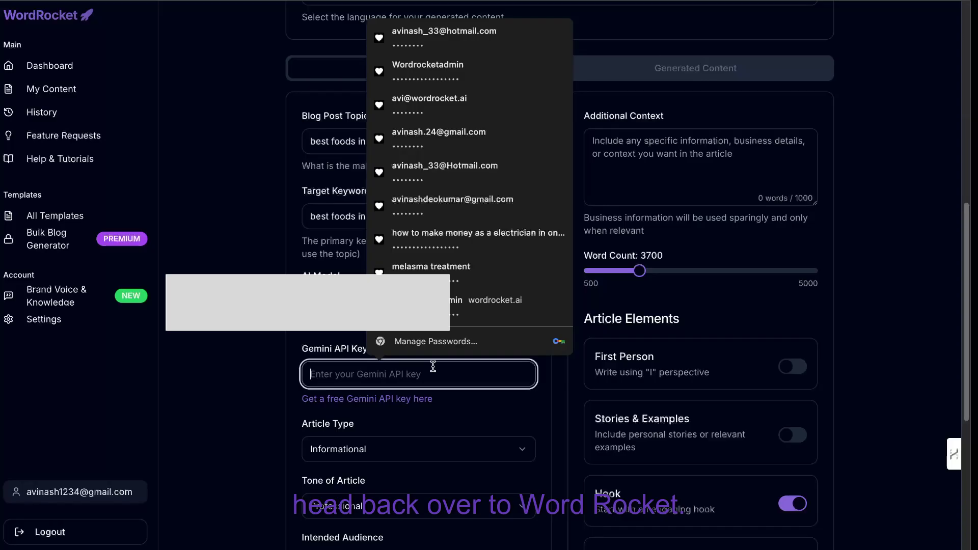
{"action": "key", "text": "ctrl+v"}
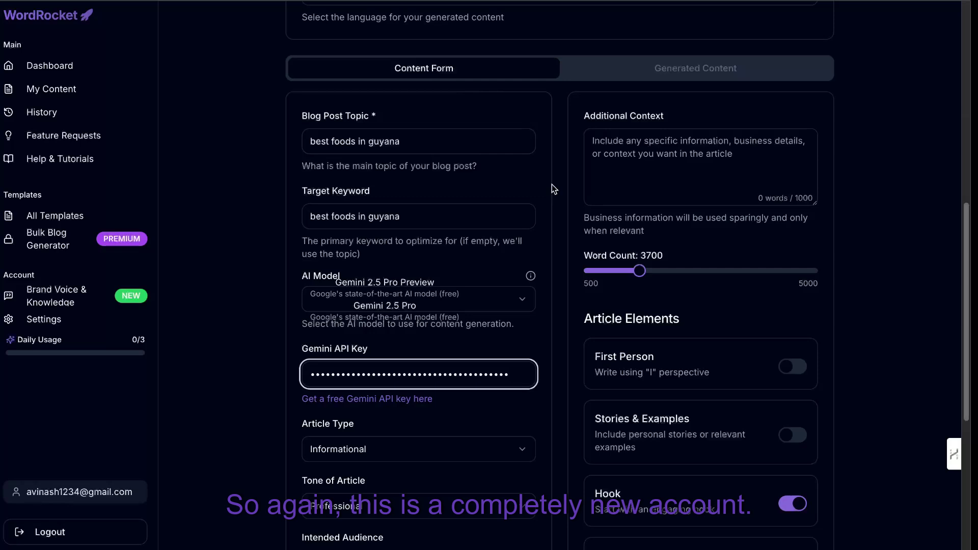
{"action": "scroll", "coordinate": [552, 185], "scroll_direction": "up", "scroll_amount": 1}
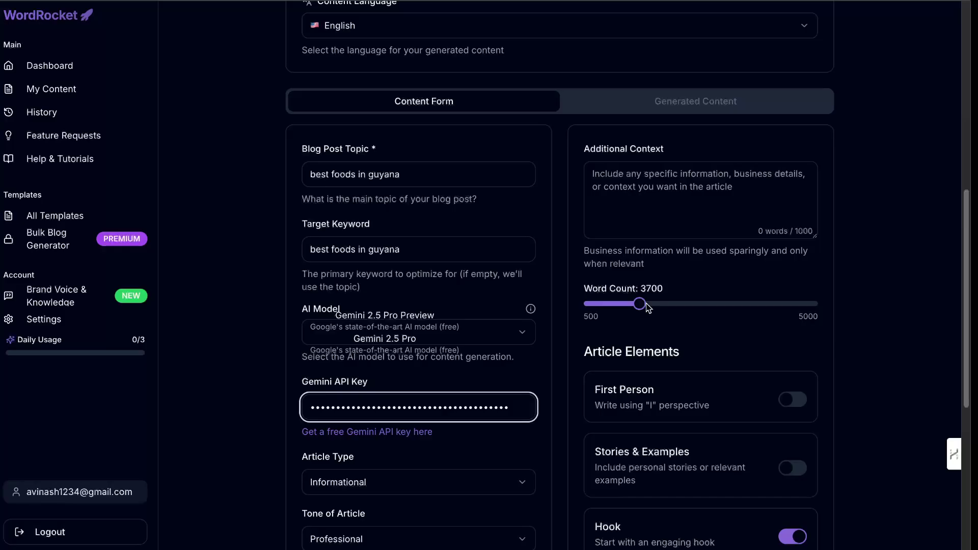
{"action": "left_click_drag", "start_coordinate": [647, 308], "coordinate": [712, 305]}
- Turn on First Person writing and Stories & Examples
{"action": "scroll", "coordinate": [717, 368], "scroll_direction": "down", "scroll_amount": 1}
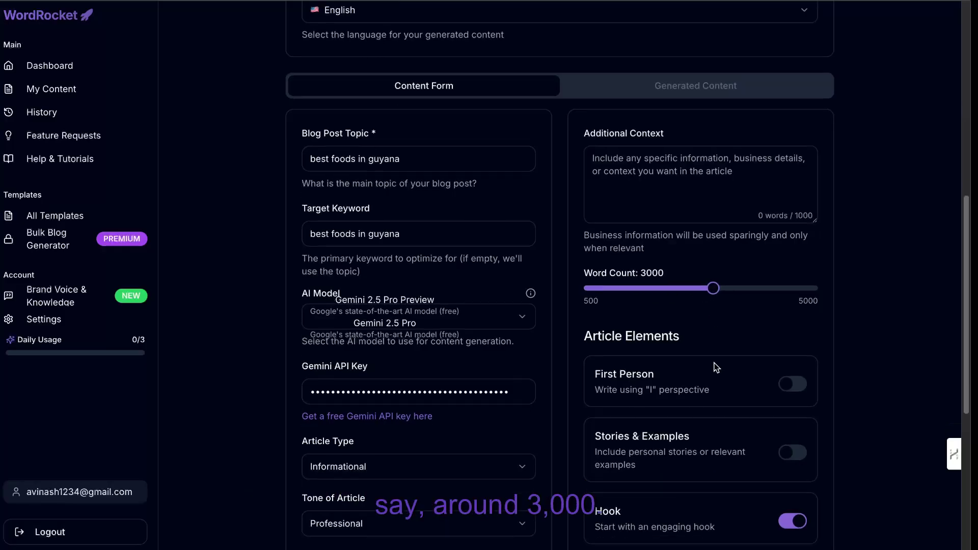
{"action": "scroll", "coordinate": [717, 368], "scroll_direction": "down", "scroll_amount": 2}
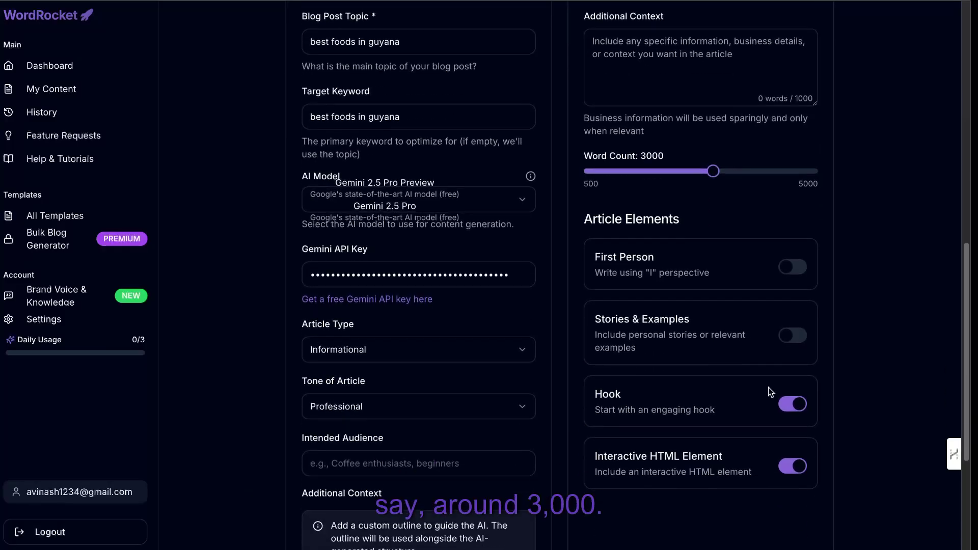
{"action": "left_click", "coordinate": [797, 270]}
{"action": "left_click", "coordinate": [795, 334]}
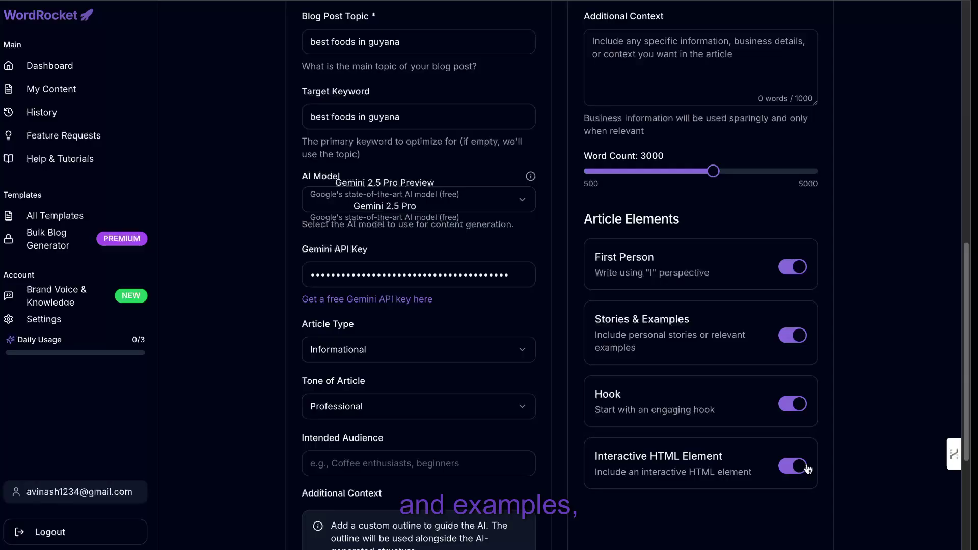
- Set the Intended Audience to 'first time visitors in guyana'
{"action": "scroll", "coordinate": [800, 458], "scroll_direction": "down", "scroll_amount": 2}
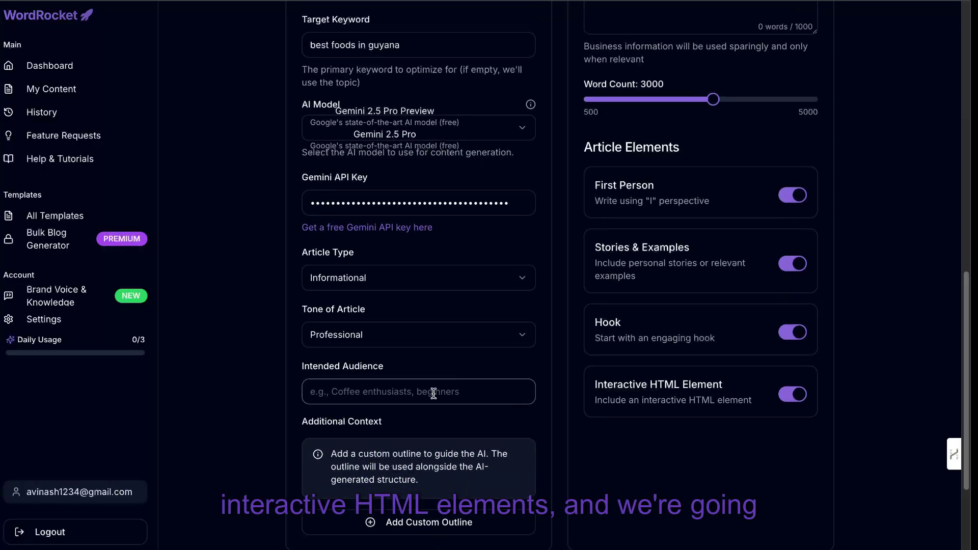
{"action": "left_click", "coordinate": [434, 394]}
{"action": "key", "text": "ctrl+v"}
{"action": "left_click_drag", "start_coordinate": [382, 370], "coordinate": [302, 370]}
{"action": "scroll", "coordinate": [395, 89], "scroll_direction": "up", "scroll_amount": 3}
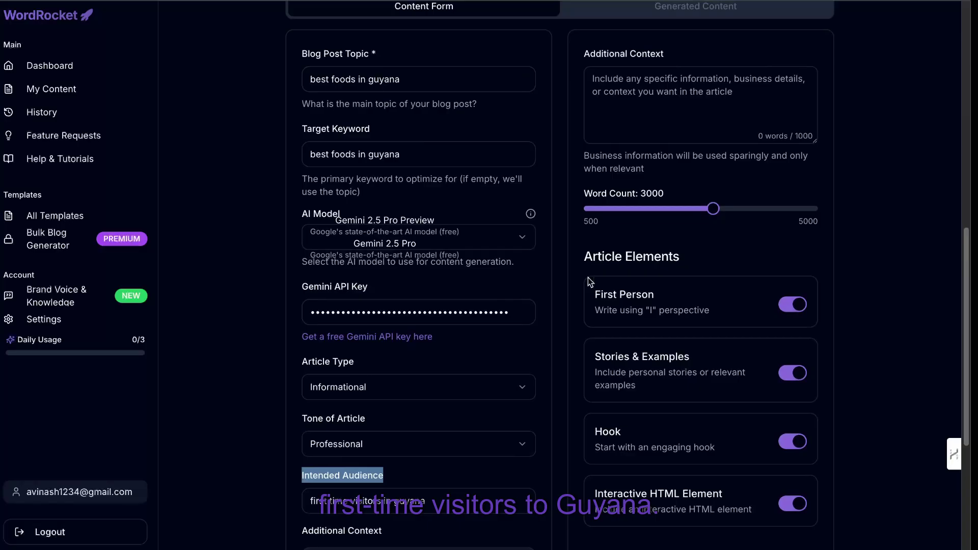
{"action": "scroll", "coordinate": [588, 277], "scroll_direction": "down", "scroll_amount": 5}
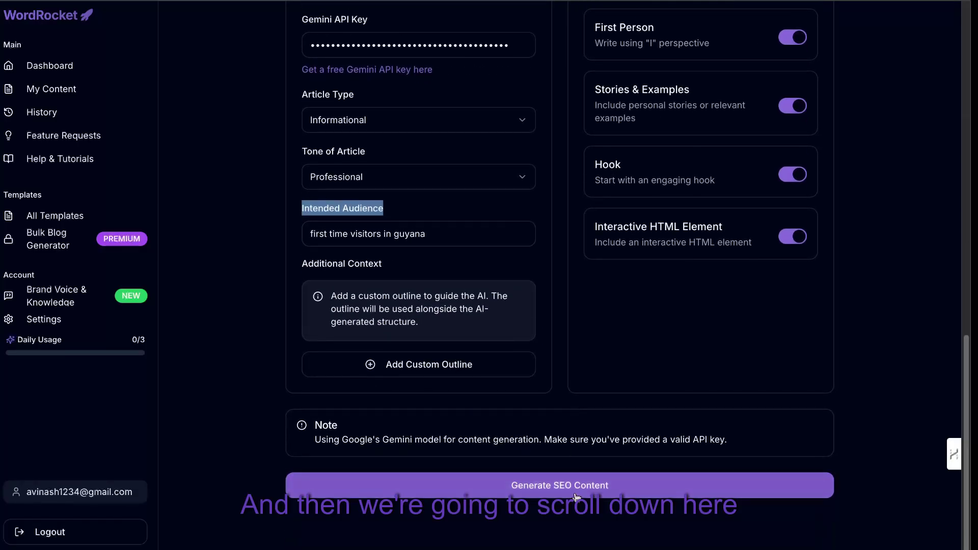
{"action": "scroll", "coordinate": [588, 291], "scroll_direction": "up", "scroll_amount": 8}
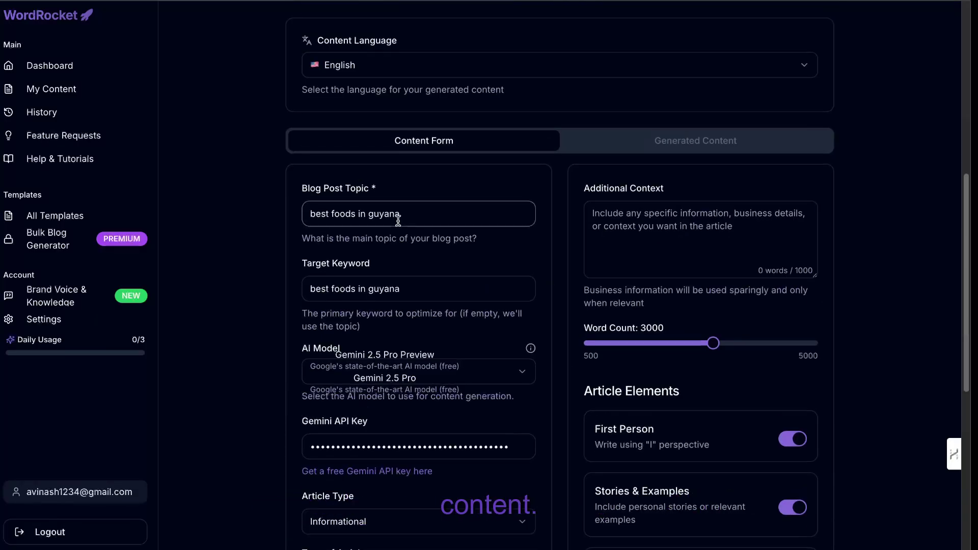
{"action": "left_click", "coordinate": [321, 189]}
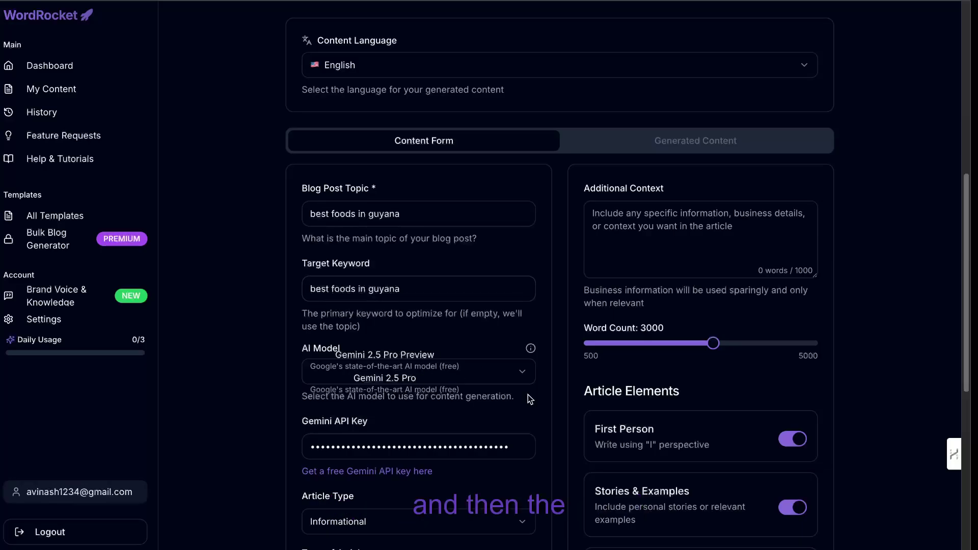
- Choose Gemini 2.5 Pro as the model and generate the SEO content
{"action": "left_click", "coordinate": [469, 371]}
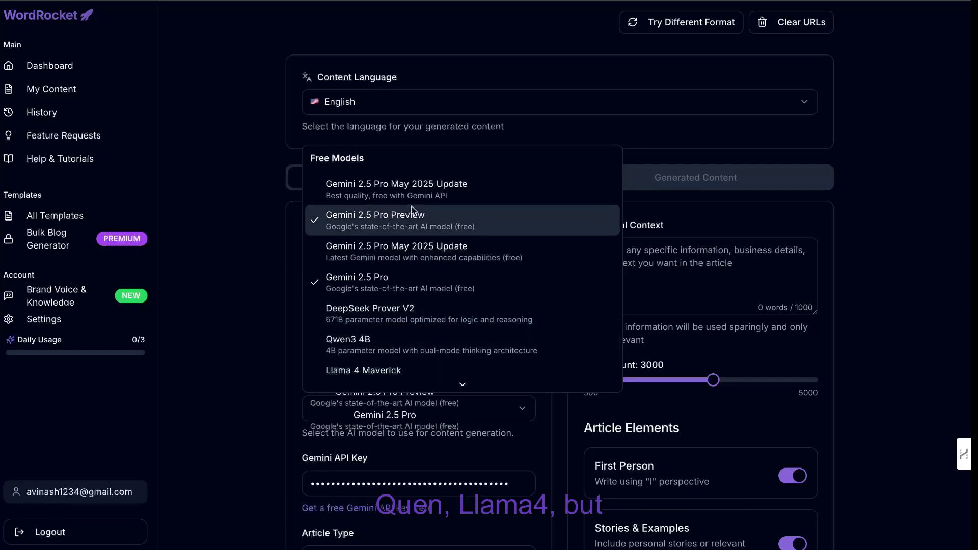
{"action": "left_click", "coordinate": [325, 280]}
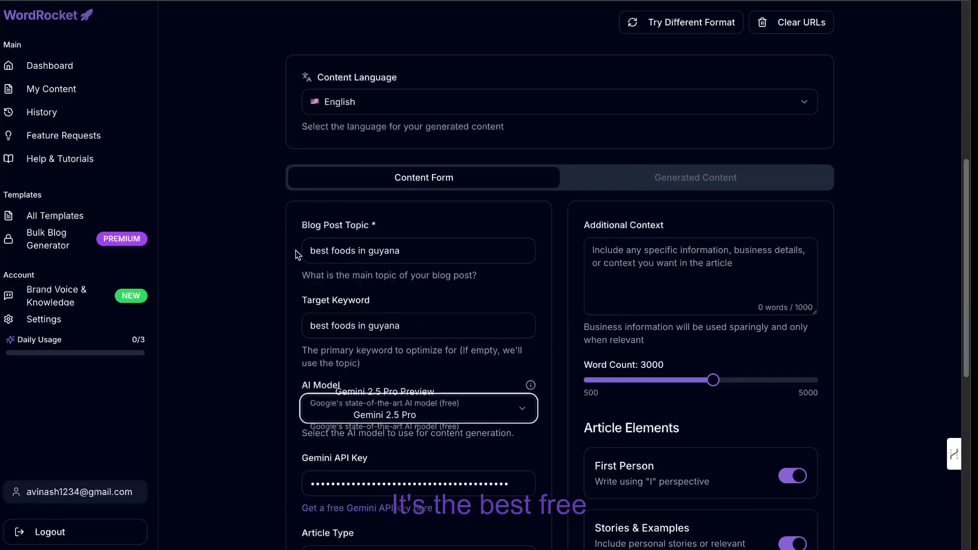
{"action": "scroll", "coordinate": [545, 351], "scroll_direction": "up", "scroll_amount": 4}
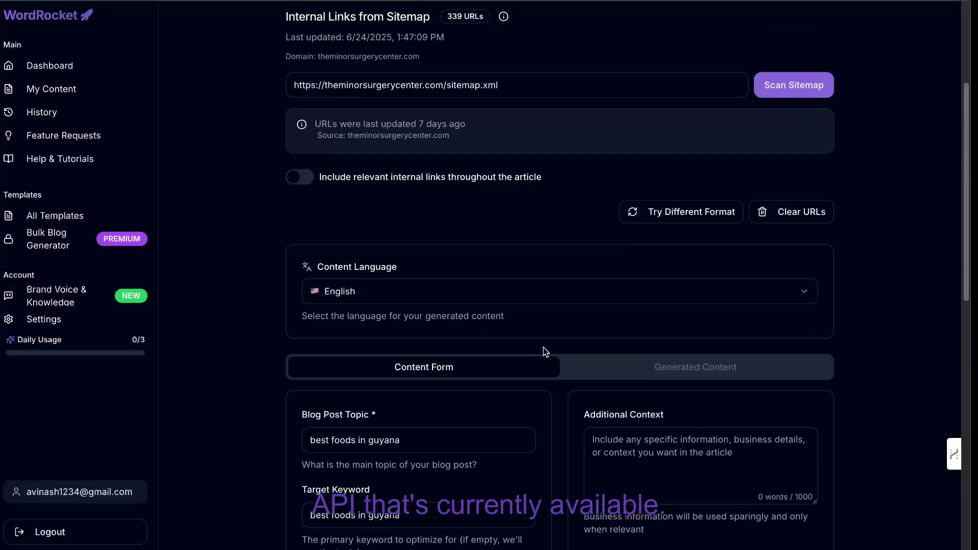
{"action": "scroll", "coordinate": [544, 352], "scroll_direction": "down", "scroll_amount": 15}
{"action": "left_click", "coordinate": [566, 490]}
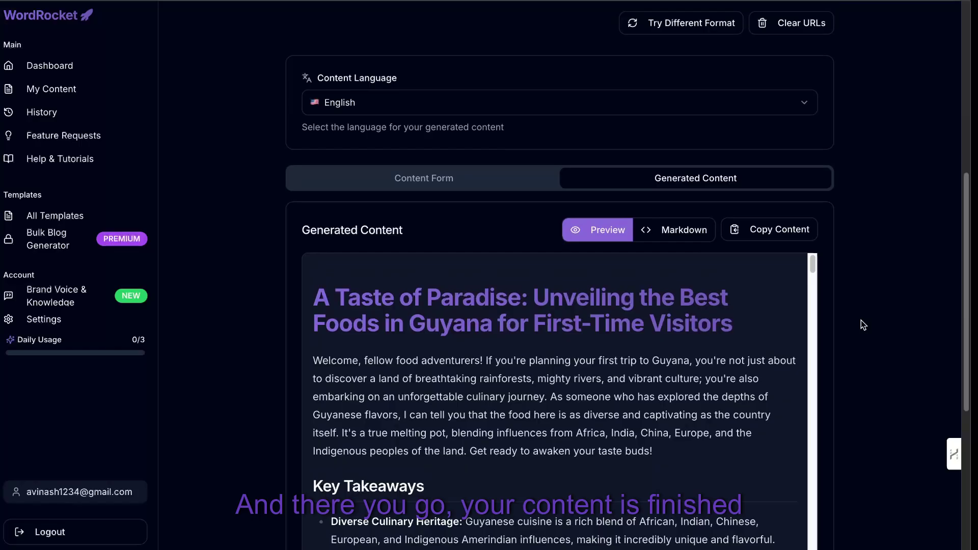
- Select the title 'A Taste of Paradise' and scroll through the generated article preview
{"action": "triple_click", "coordinate": [523, 310]}
{"action": "scroll", "coordinate": [522, 310], "scroll_direction": "down", "scroll_amount": 9}
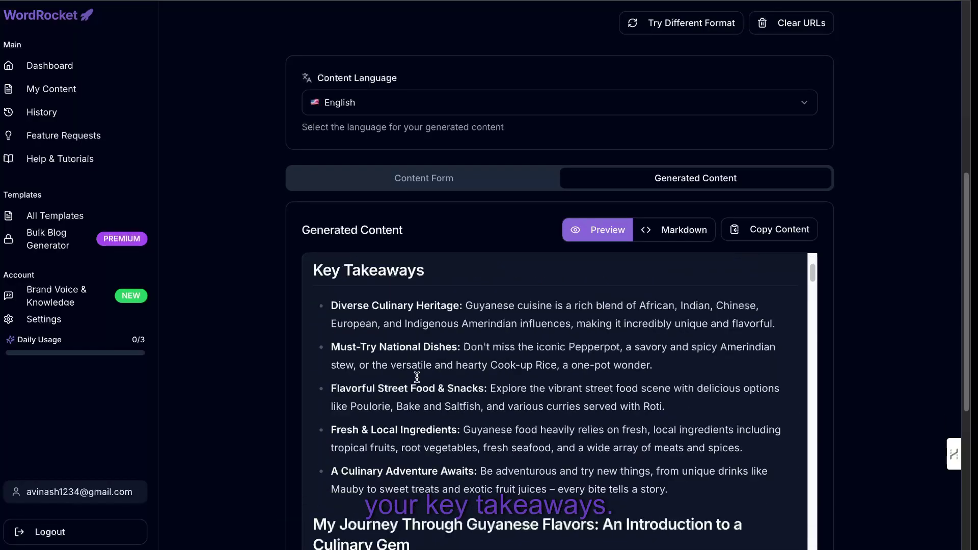
{"action": "scroll", "coordinate": [489, 377], "scroll_direction": "down", "scroll_amount": 1}
{"action": "scroll", "coordinate": [401, 310], "scroll_direction": "up", "scroll_amount": 1}
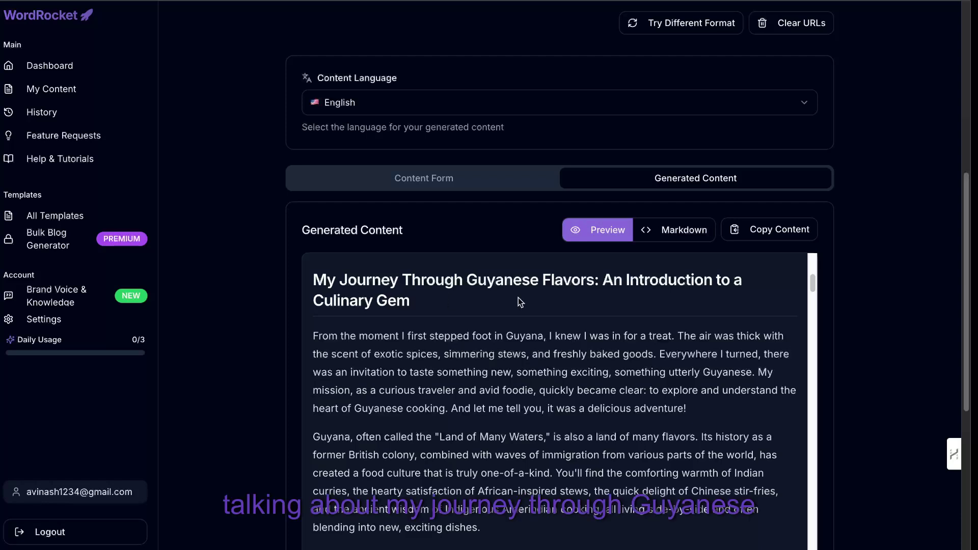
{"action": "scroll", "coordinate": [518, 297], "scroll_direction": "down", "scroll_amount": 1}
{"action": "scroll", "coordinate": [518, 299], "scroll_direction": "up", "scroll_amount": 1}
{"action": "scroll", "coordinate": [663, 316], "scroll_direction": "down", "scroll_amount": 1}
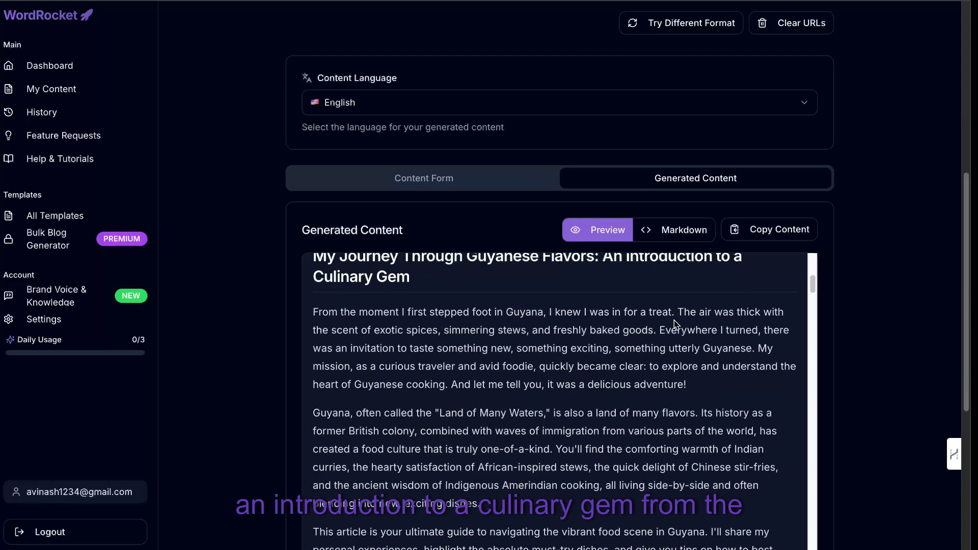
{"action": "scroll", "coordinate": [674, 320], "scroll_direction": "down", "scroll_amount": 1}
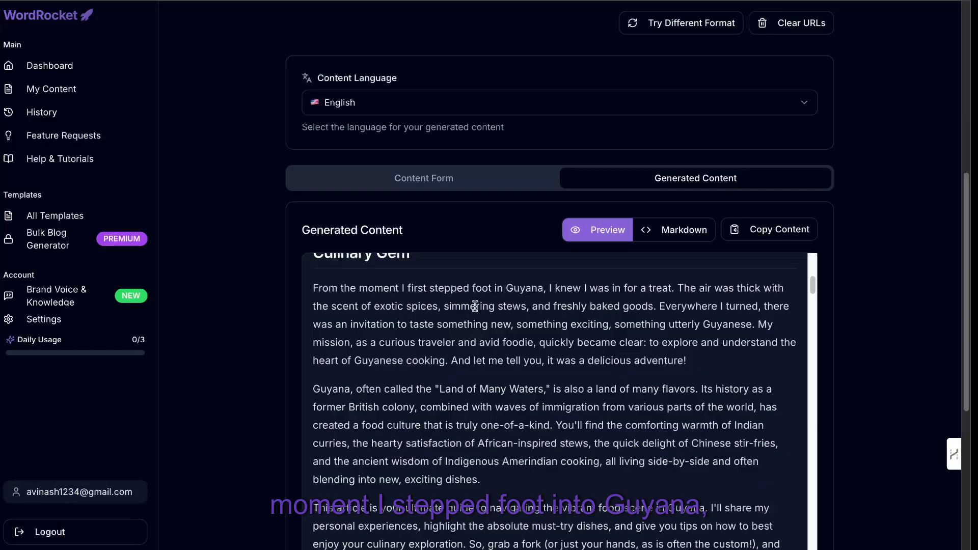
{"action": "scroll", "coordinate": [634, 334], "scroll_direction": "down", "scroll_amount": 5}
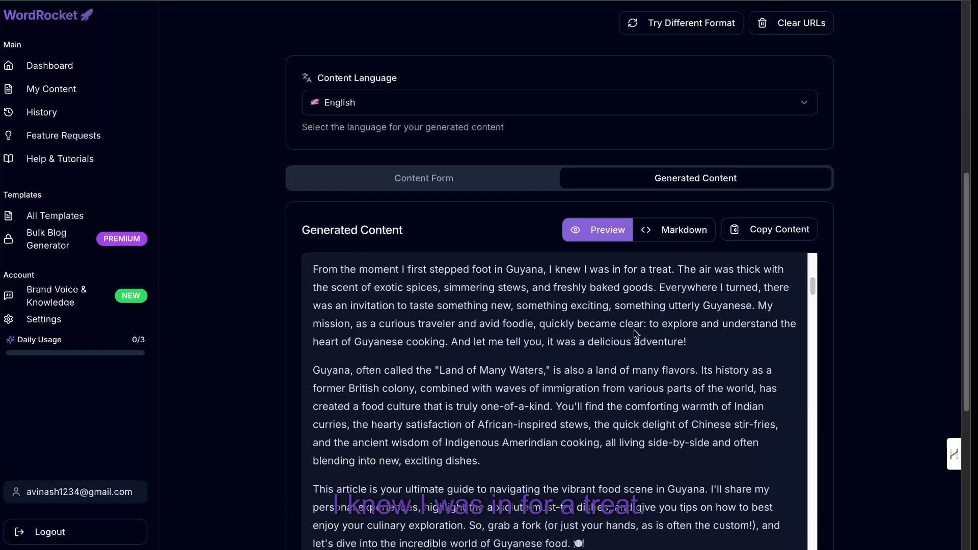
{"action": "scroll", "coordinate": [635, 331], "scroll_direction": "down", "scroll_amount": 11}
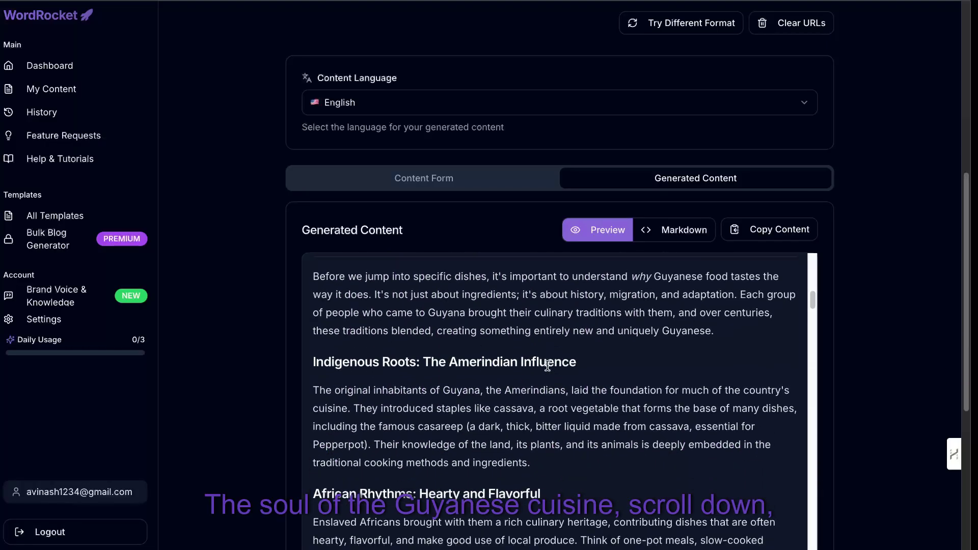
{"action": "scroll", "coordinate": [547, 366], "scroll_direction": "down", "scroll_amount": 10}
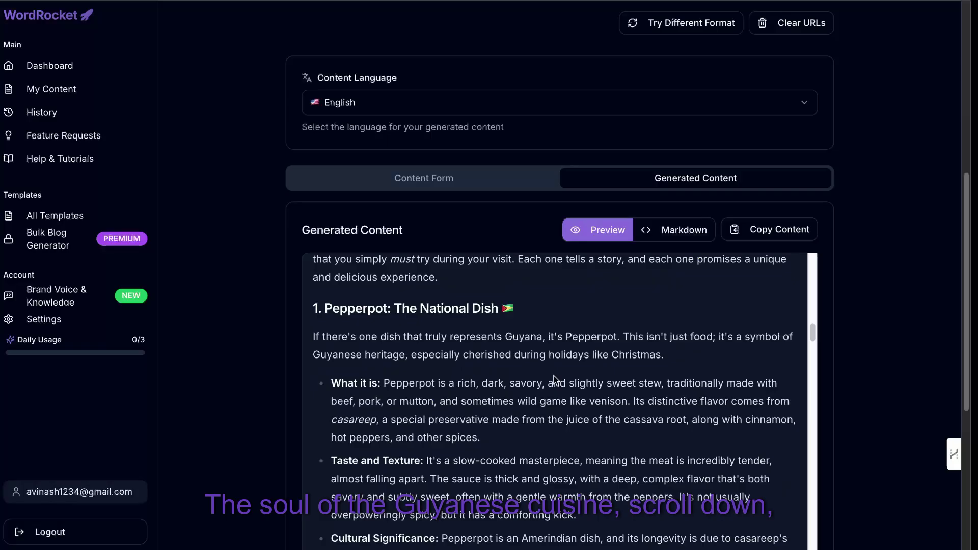
{"action": "scroll", "coordinate": [554, 376], "scroll_direction": "down", "scroll_amount": 16}
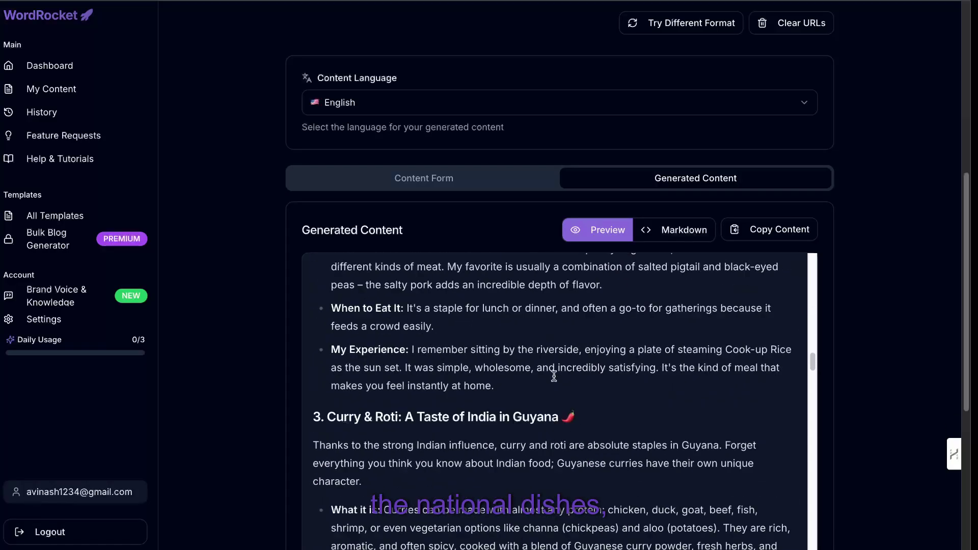
{"action": "scroll", "coordinate": [555, 376], "scroll_direction": "down", "scroll_amount": 13}
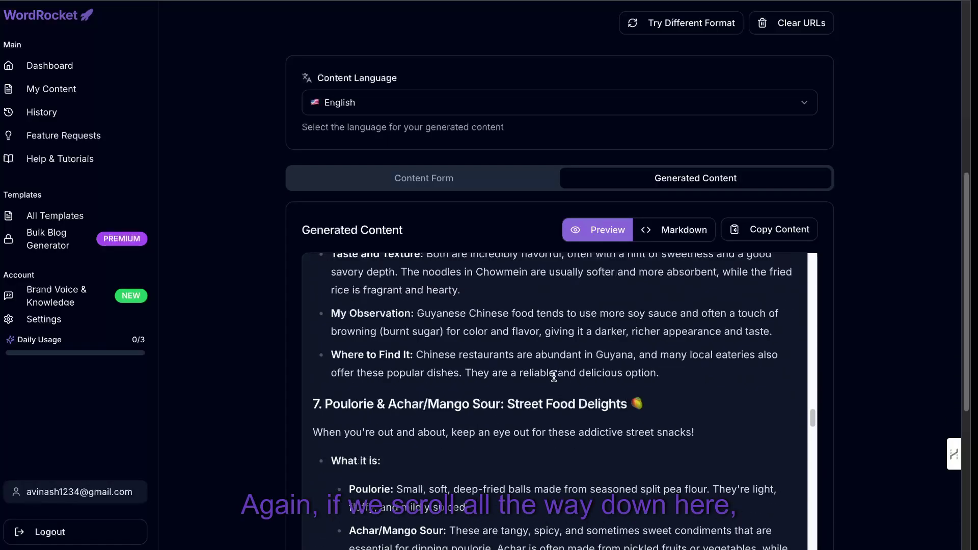
{"action": "scroll", "coordinate": [791, 353], "scroll_direction": "down", "scroll_amount": 3}
{"action": "scroll", "coordinate": [791, 353], "scroll_direction": "down", "scroll_amount": 20}
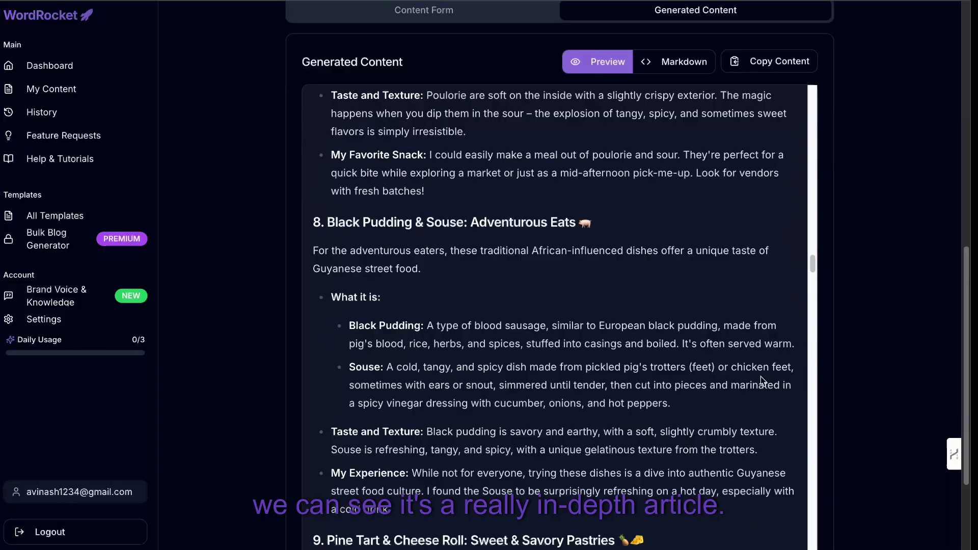
{"action": "scroll", "coordinate": [707, 343], "scroll_direction": "down", "scroll_amount": 5}
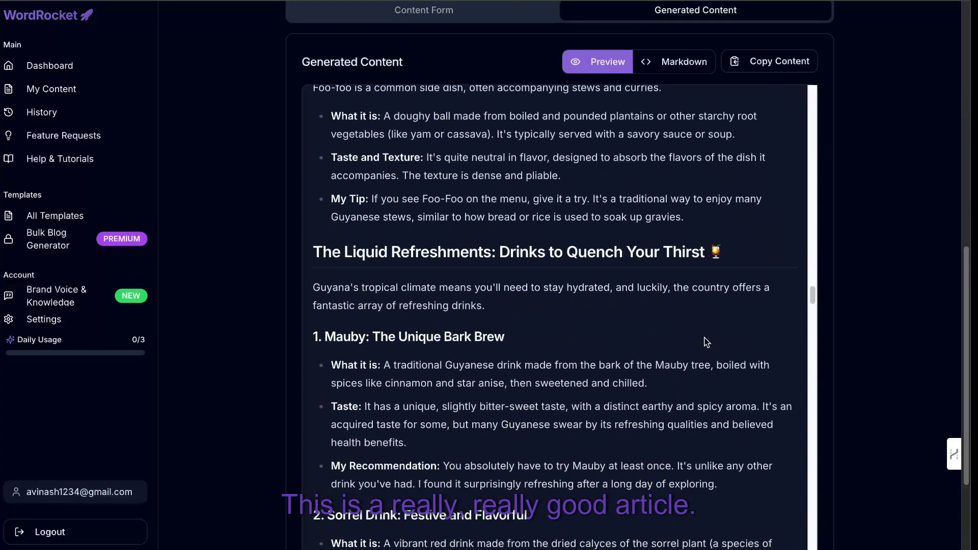
{"action": "scroll", "coordinate": [706, 342], "scroll_direction": "down", "scroll_amount": 10}
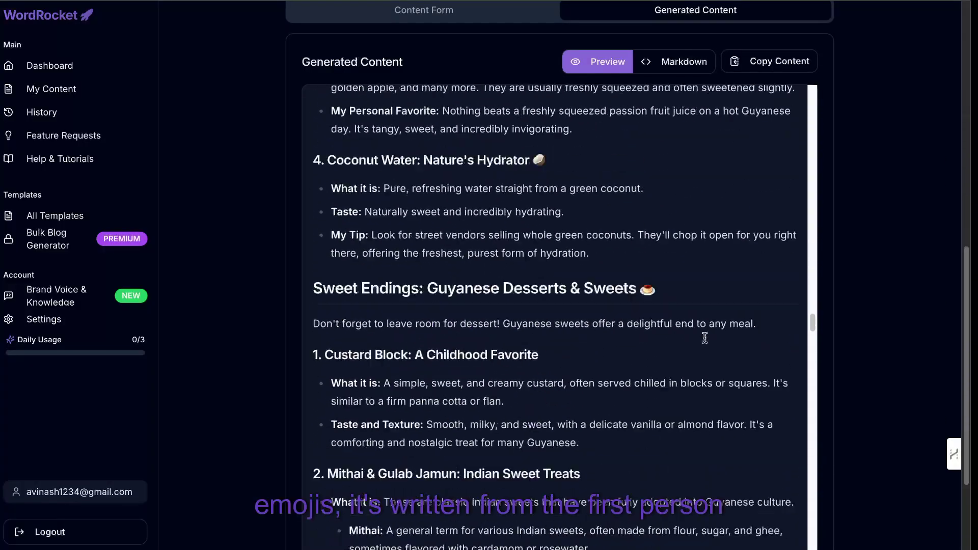
{"action": "scroll", "coordinate": [705, 338], "scroll_direction": "down", "scroll_amount": 15}
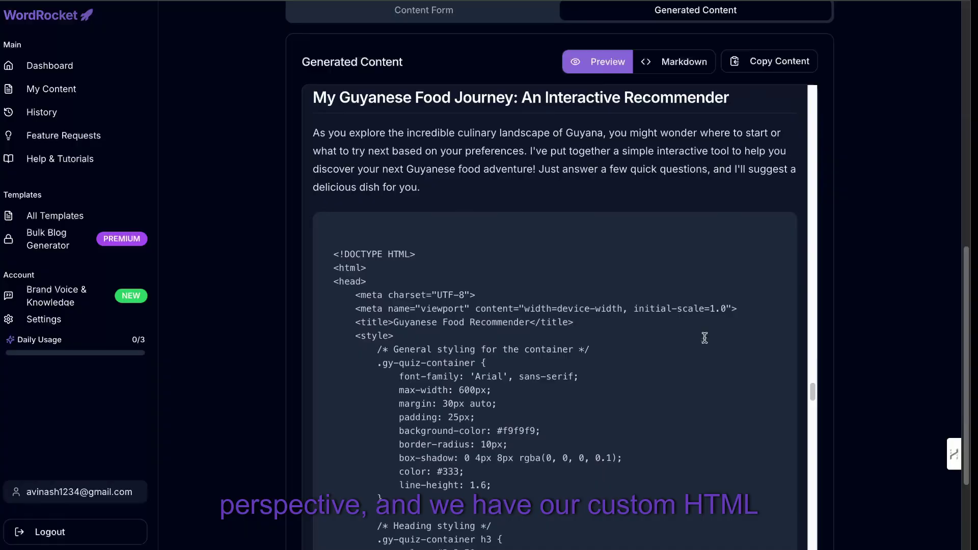
{"action": "scroll", "coordinate": [705, 338], "scroll_direction": "down", "scroll_amount": 1}
{"action": "scroll", "coordinate": [476, 295], "scroll_direction": "down", "scroll_amount": 20}
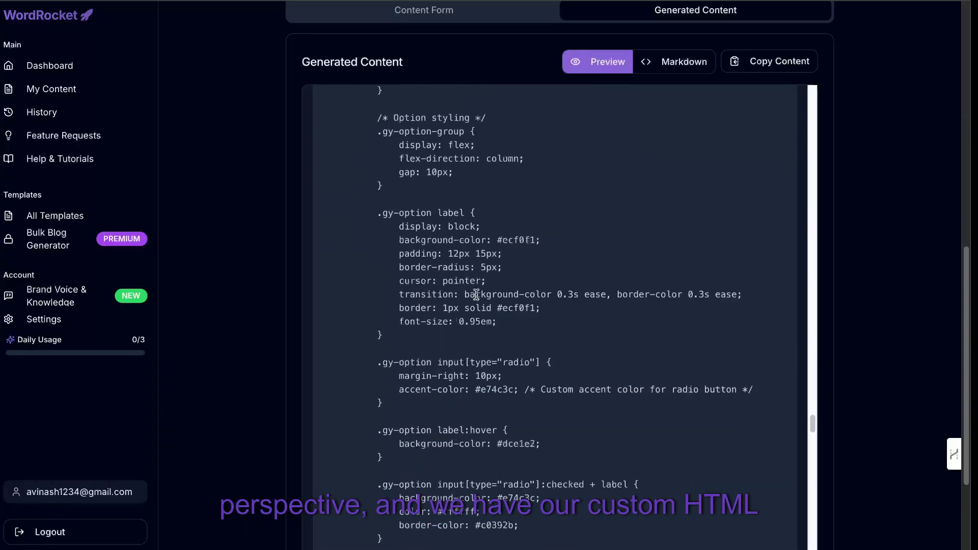
{"action": "scroll", "coordinate": [674, 277], "scroll_direction": "down", "scroll_amount": 20}
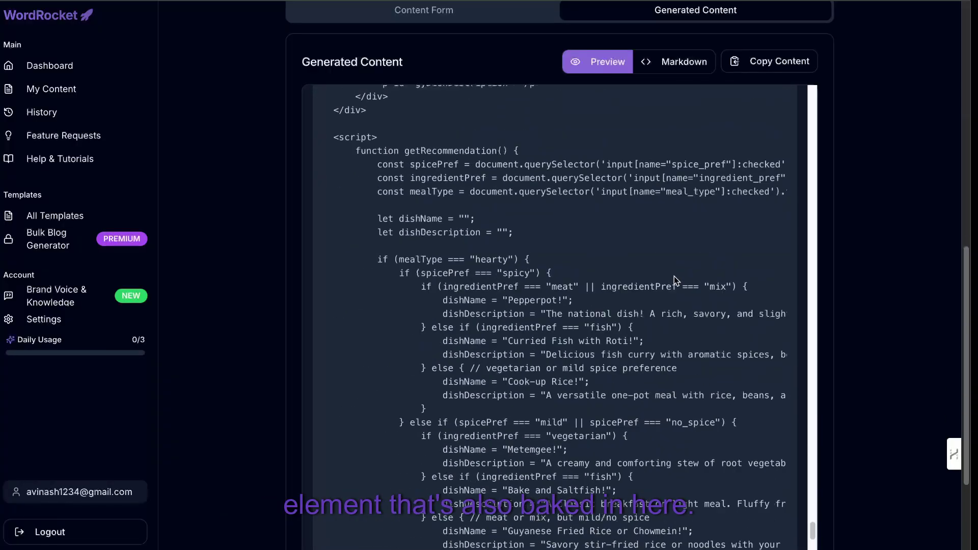
{"action": "scroll", "coordinate": [682, 272], "scroll_direction": "up", "scroll_amount": 2}
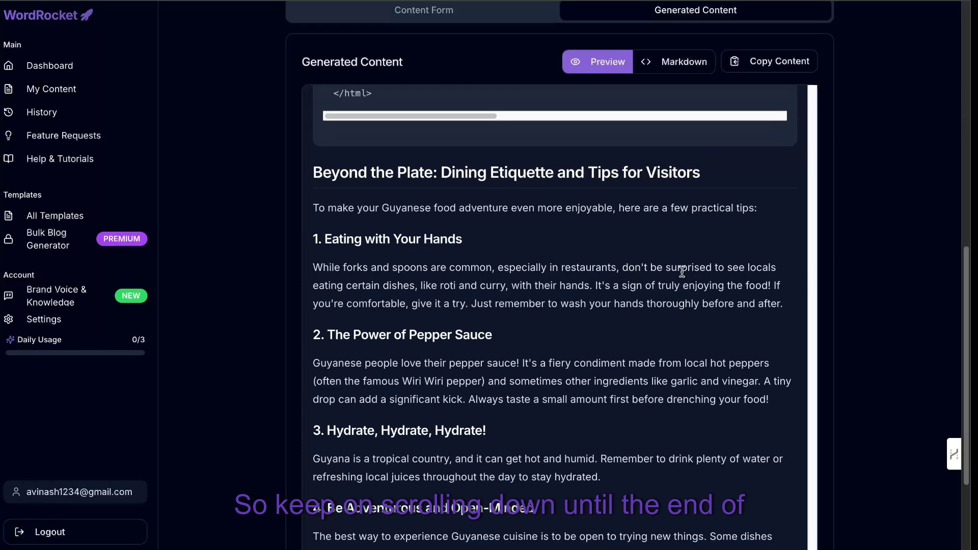
{"action": "scroll", "coordinate": [682, 271], "scroll_direction": "down", "scroll_amount": 10}
{"action": "scroll", "coordinate": [682, 271], "scroll_direction": "down", "scroll_amount": 3}
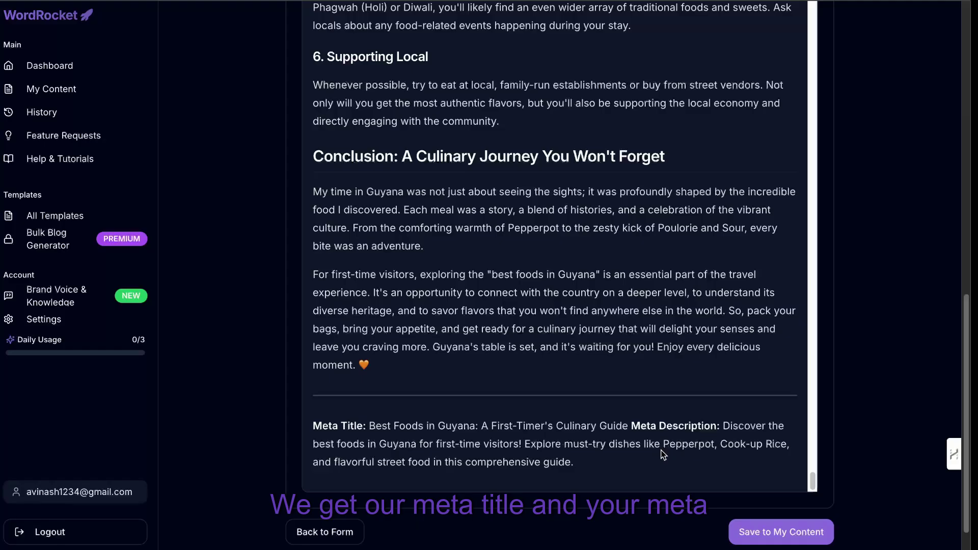
{"action": "scroll", "coordinate": [880, 364], "scroll_direction": "up", "scroll_amount": 9}
- Switch to the Markdown view, copy the article's markdown, and scroll through the page
{"action": "scroll", "coordinate": [719, 425], "scroll_direction": "down", "scroll_amount": 2}
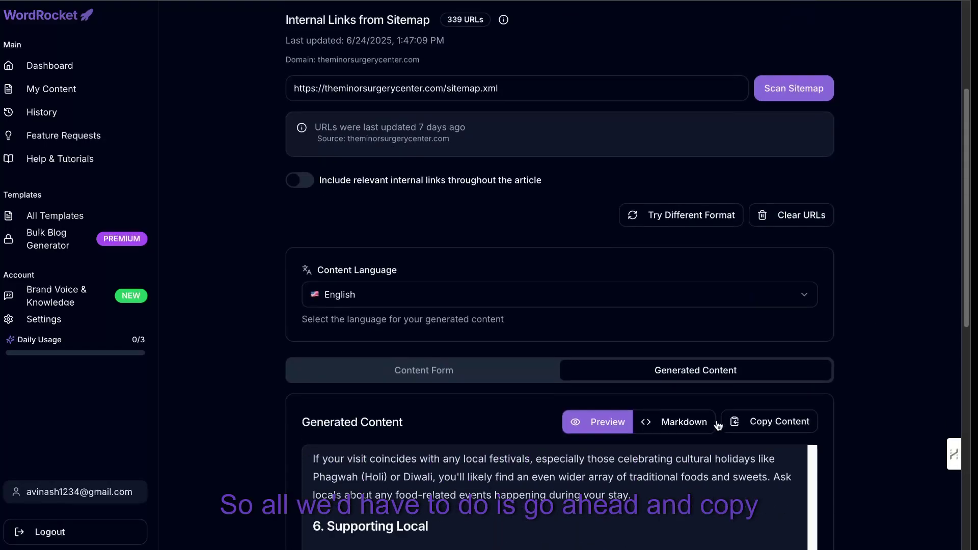
{"action": "left_click", "coordinate": [672, 359]}
{"action": "left_click", "coordinate": [772, 359]}
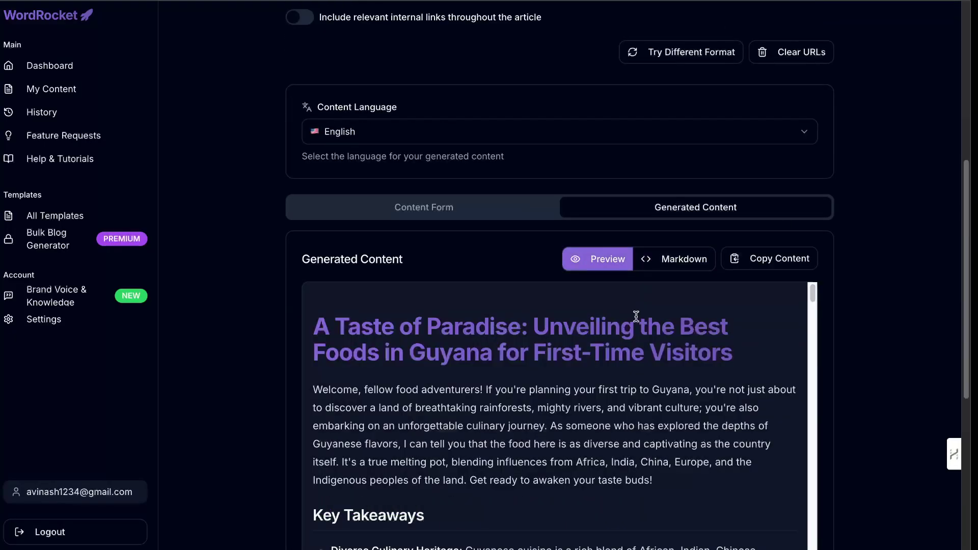
{"action": "scroll", "coordinate": [640, 316], "scroll_direction": "down", "scroll_amount": 6}
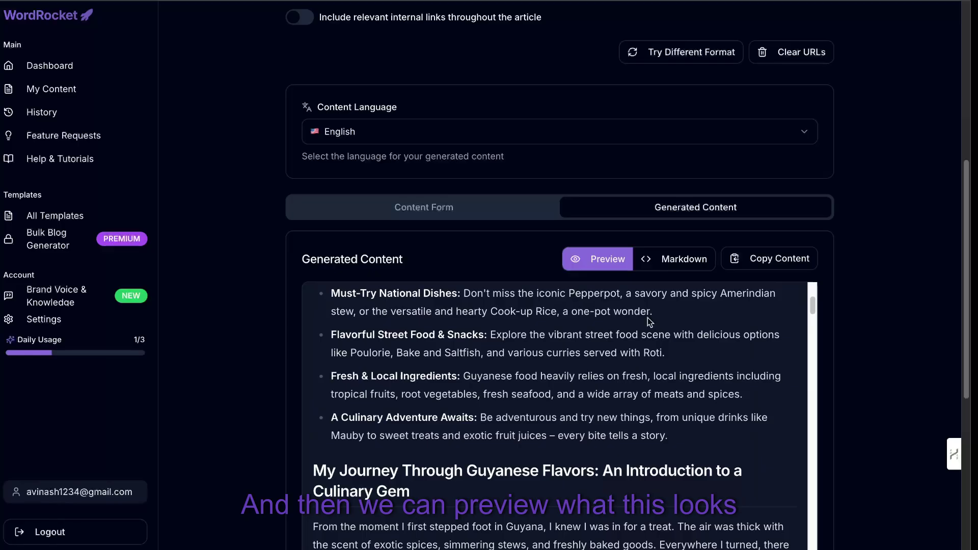
{"action": "scroll", "coordinate": [647, 317], "scroll_direction": "down", "scroll_amount": 10}
{"action": "scroll", "coordinate": [845, 330], "scroll_direction": "down", "scroll_amount": 3}
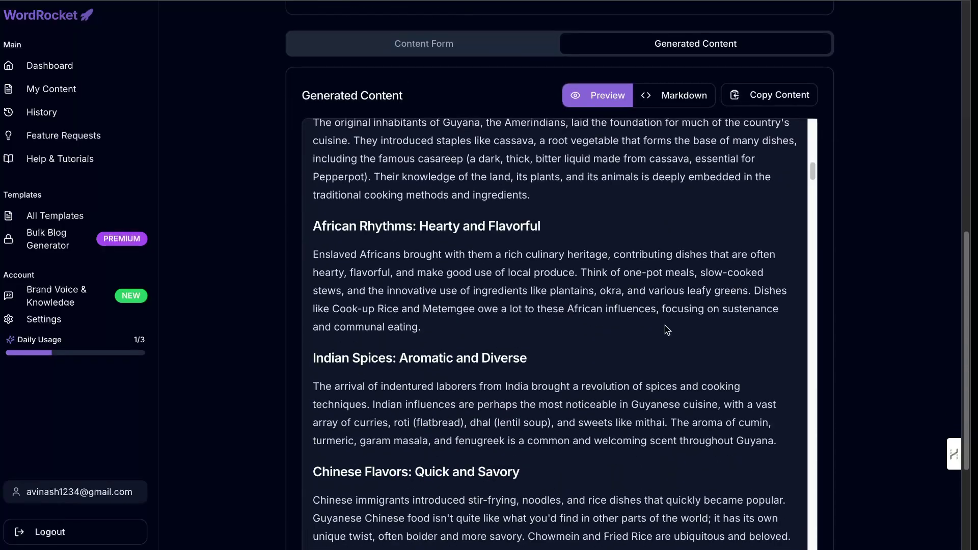
{"action": "scroll", "coordinate": [665, 325], "scroll_direction": "down", "scroll_amount": 8}
{"action": "scroll", "coordinate": [665, 325], "scroll_direction": "up", "scroll_amount": 15}
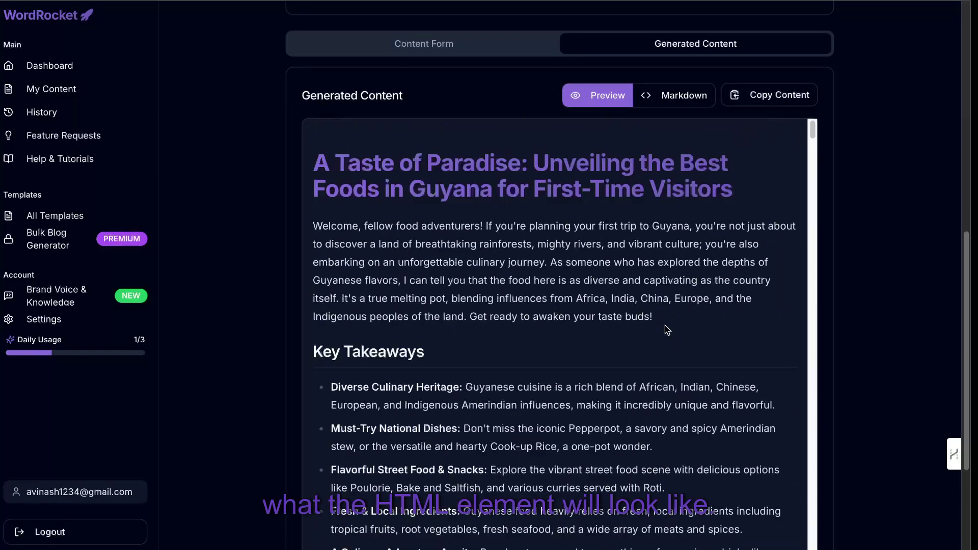
{"action": "scroll", "coordinate": [665, 325], "scroll_direction": "up", "scroll_amount": 10}
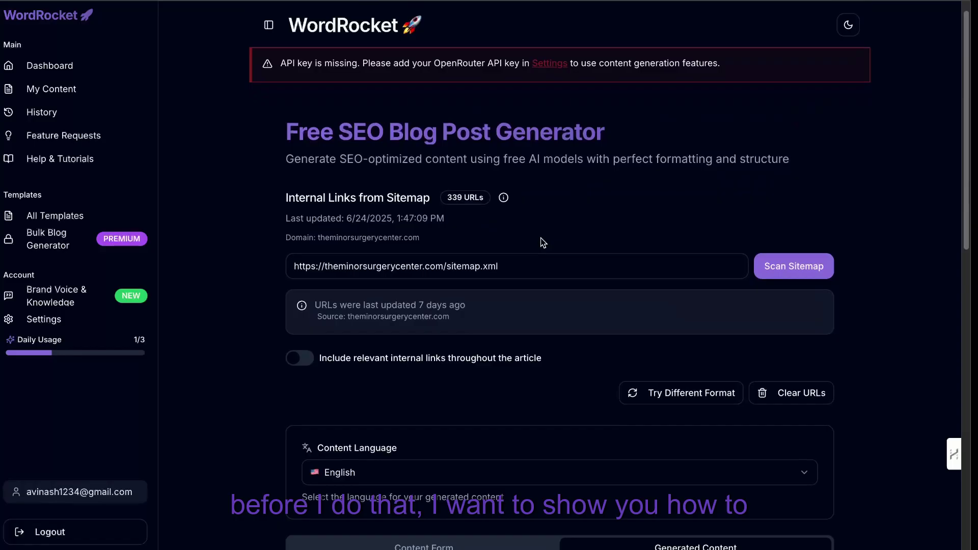
{"action": "scroll", "coordinate": [543, 243], "scroll_direction": "down", "scroll_amount": 1}
- Open the All In One SEO Generator 2.0 template and choose Gemini 2.5 Pro as the model
{"action": "left_click", "coordinate": [49, 65]}
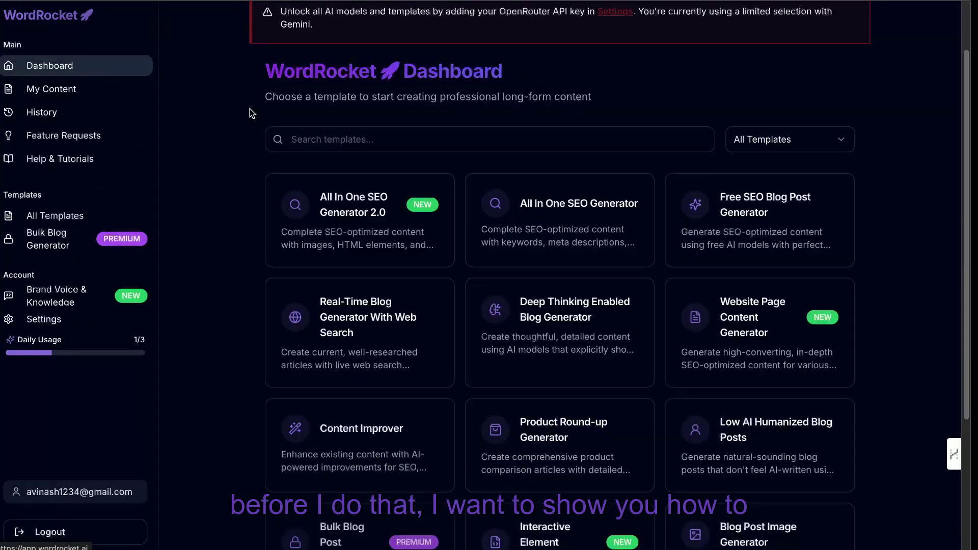
{"action": "left_click", "coordinate": [389, 221]}
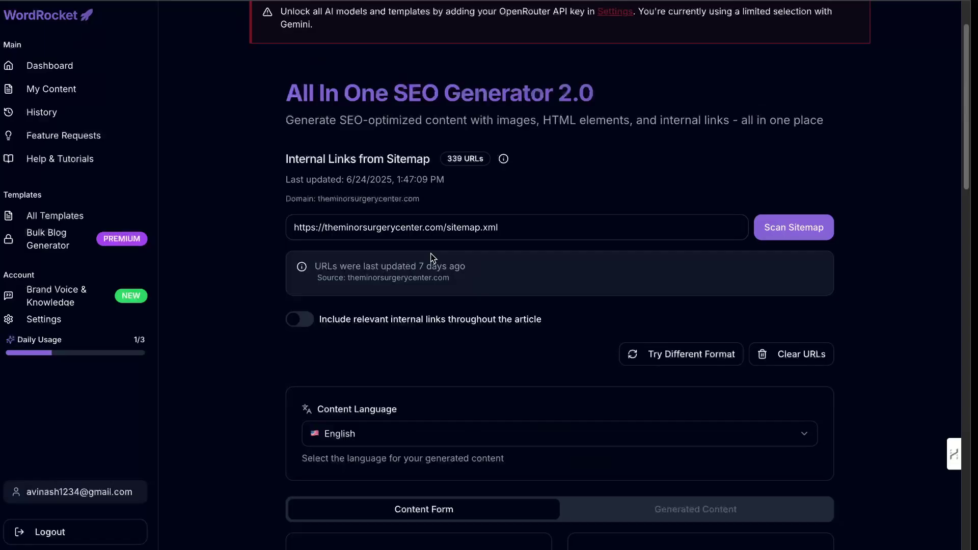
{"action": "scroll", "coordinate": [431, 257], "scroll_direction": "up", "scroll_amount": 2}
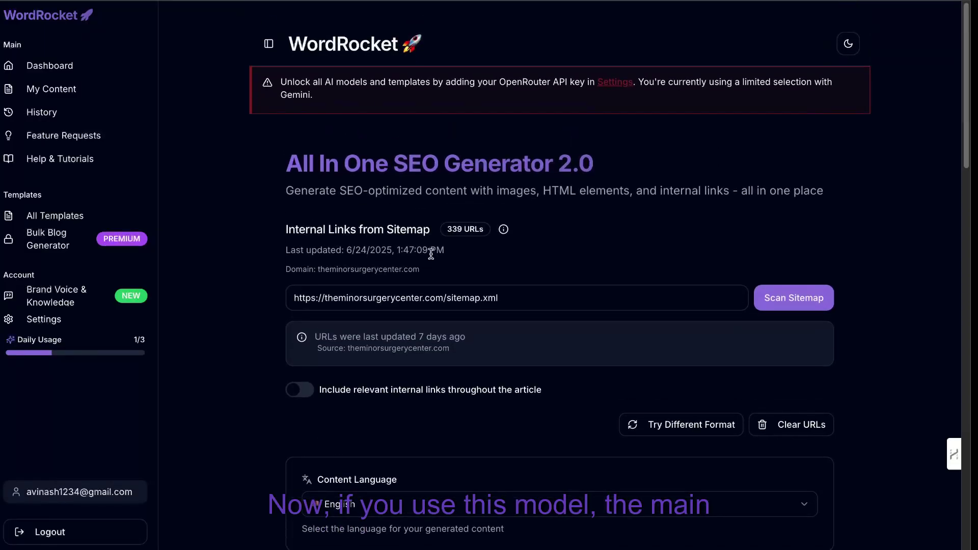
{"action": "scroll", "coordinate": [431, 254], "scroll_direction": "down", "scroll_amount": 20}
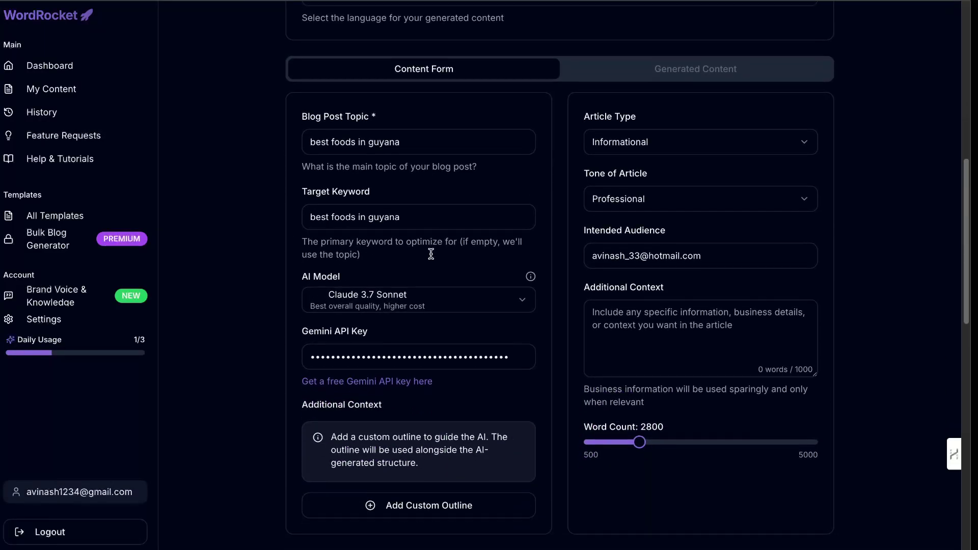
{"action": "scroll", "coordinate": [506, 343], "scroll_direction": "down", "scroll_amount": 2}
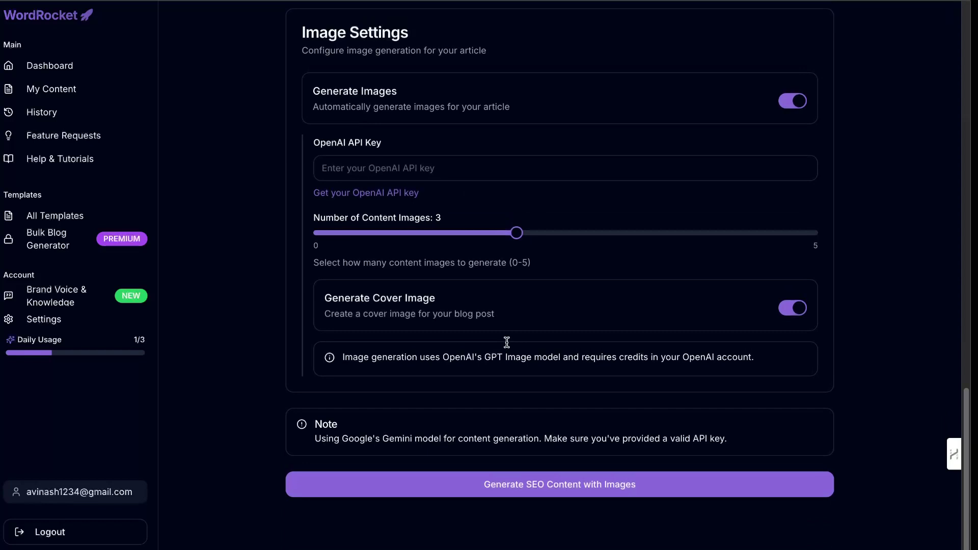
{"action": "scroll", "coordinate": [507, 343], "scroll_direction": "up", "scroll_amount": 2}
{"action": "scroll", "coordinate": [506, 342], "scroll_direction": "up", "scroll_amount": 2}
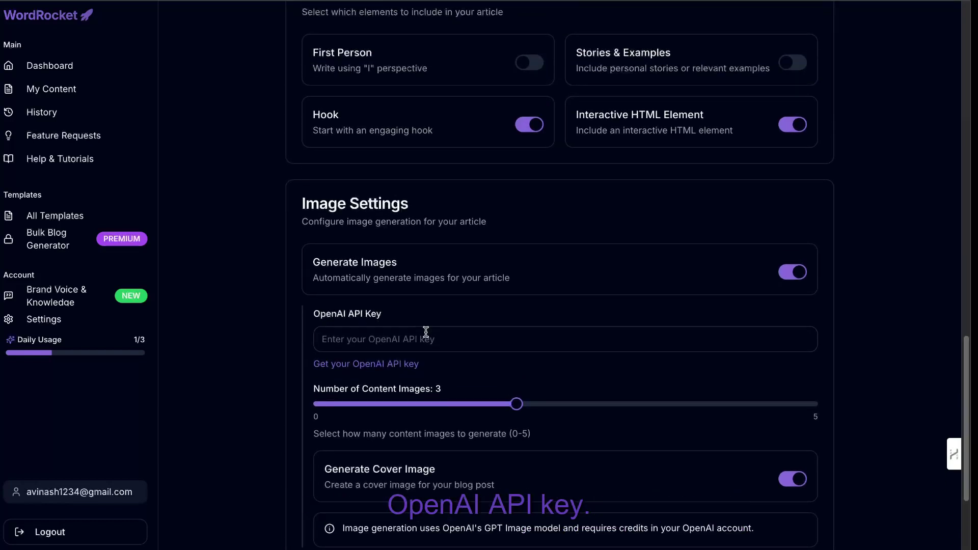
{"action": "scroll", "coordinate": [428, 332], "scroll_direction": "up", "scroll_amount": 15}
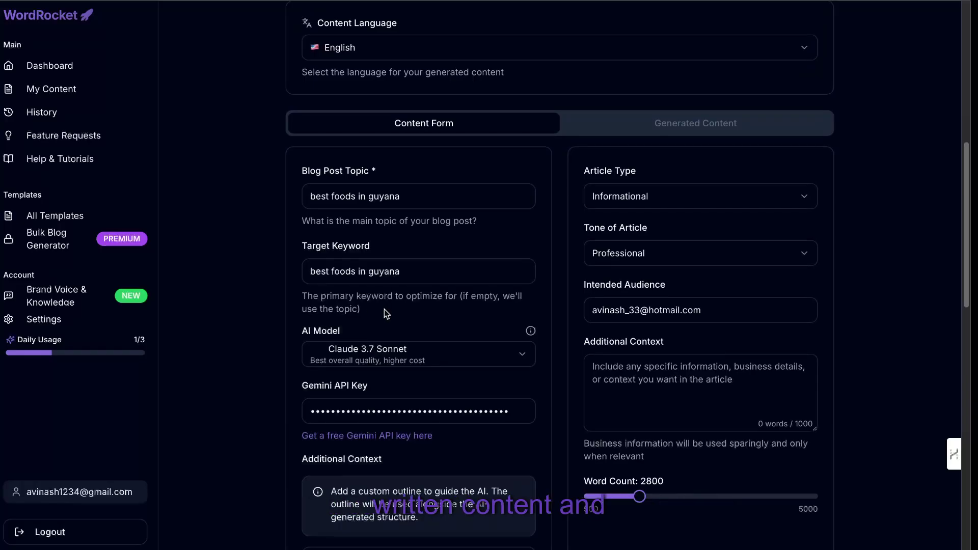
{"action": "scroll", "coordinate": [384, 310], "scroll_direction": "down", "scroll_amount": 9}
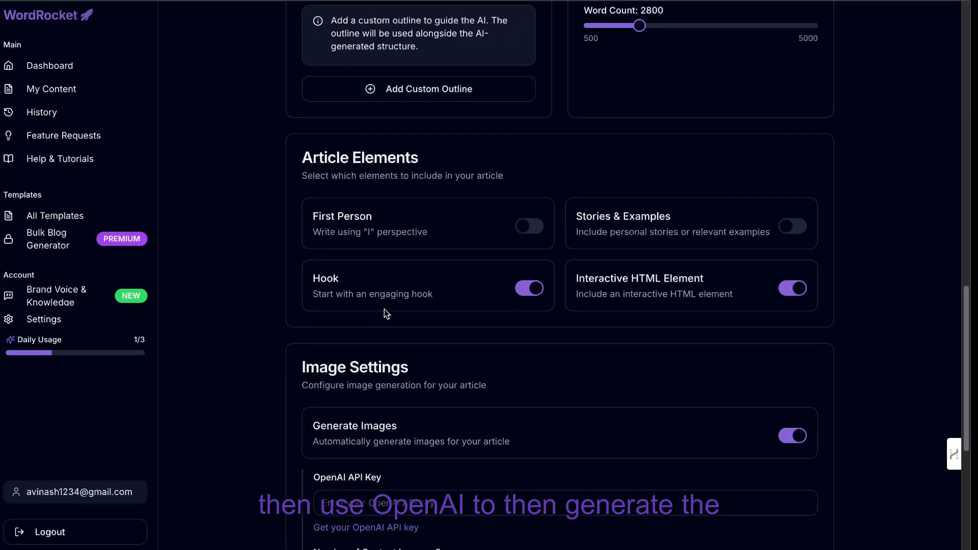
{"action": "scroll", "coordinate": [384, 310], "scroll_direction": "down", "scroll_amount": 6}
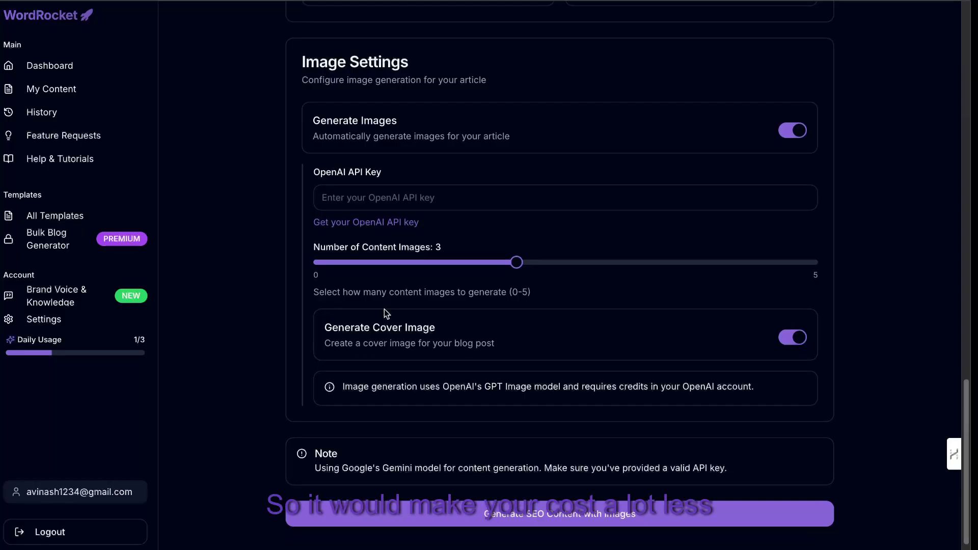
{"action": "scroll", "coordinate": [385, 309], "scroll_direction": "up", "scroll_amount": 3}
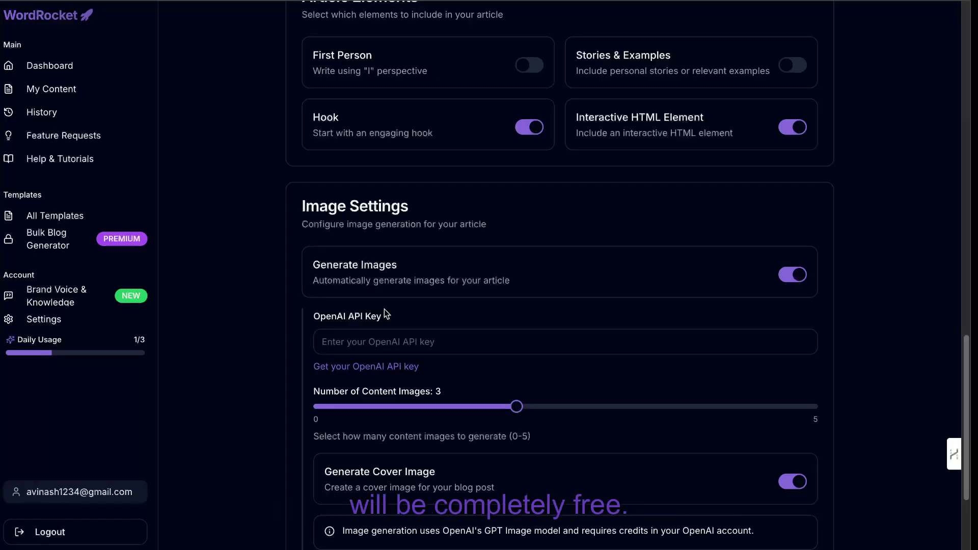
{"action": "scroll", "coordinate": [385, 310], "scroll_direction": "up", "scroll_amount": 9}
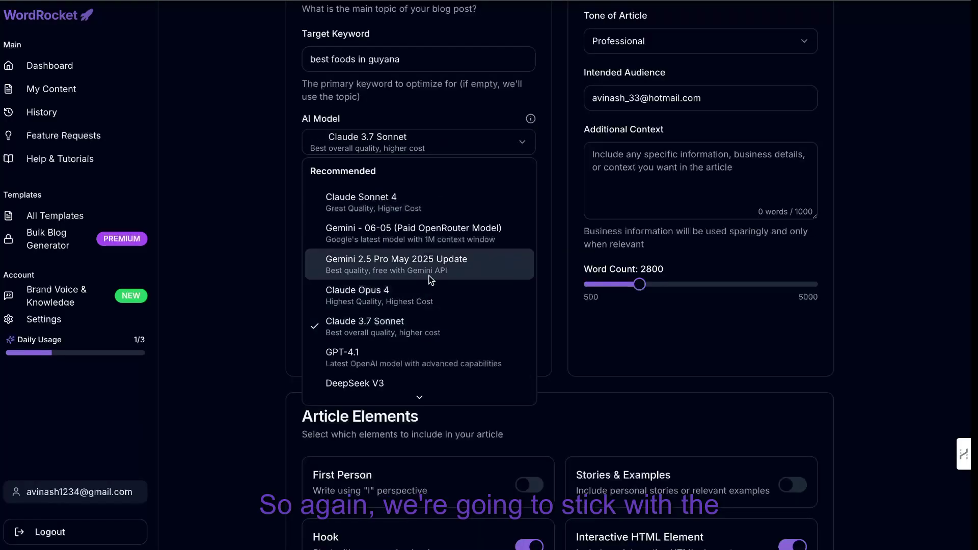
{"action": "left_click", "coordinate": [430, 266]}
{"action": "scroll", "coordinate": [394, 226], "scroll_direction": "up", "scroll_amount": 6}
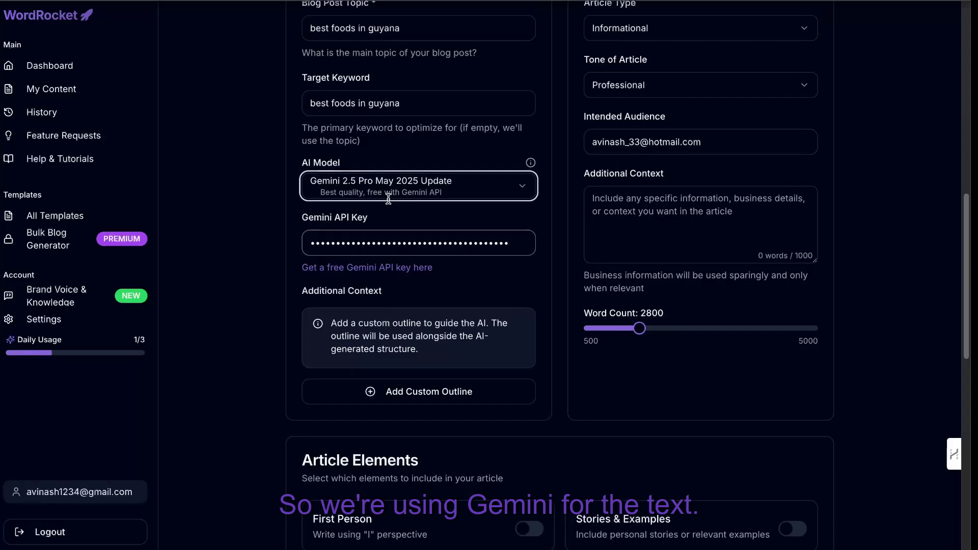
{"action": "scroll", "coordinate": [394, 225], "scroll_direction": "down", "scroll_amount": 20}
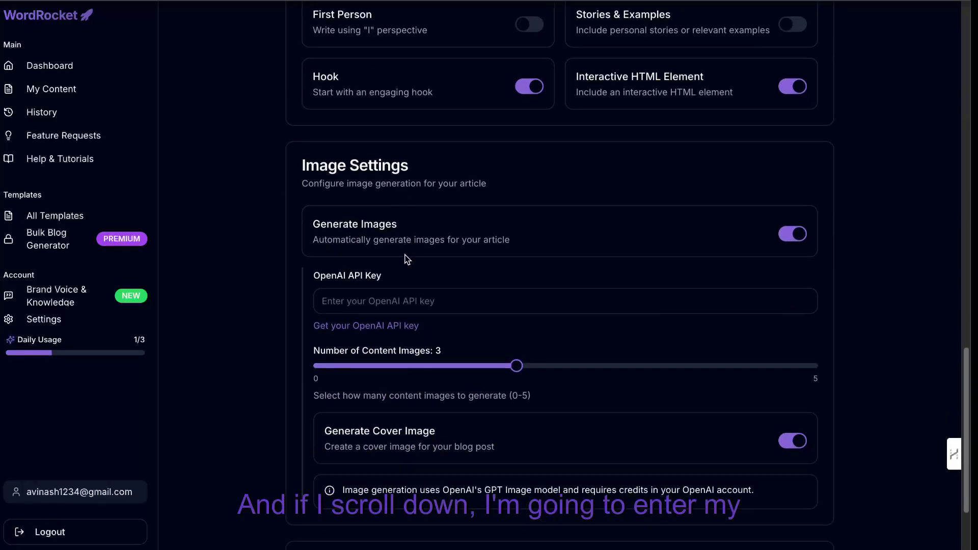
- Fill the OpenAI API Key field with the correct key
{"action": "left_click", "coordinate": [395, 260]}
{"action": "key", "text": "ctrl+v"}
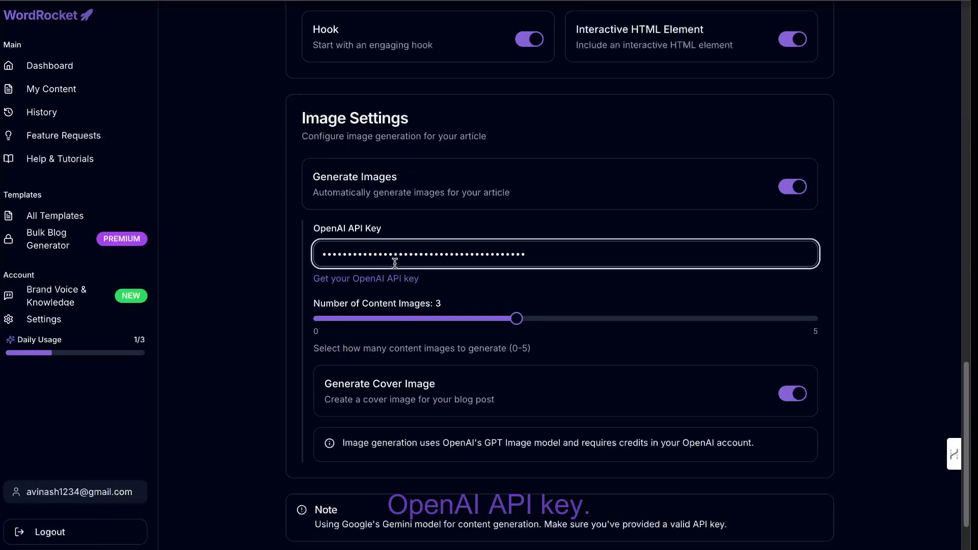
{"action": "key", "text": "ctrl+a"}
{"action": "key", "text": "BackSpace"}
{"action": "key", "text": "ctrl+v"}
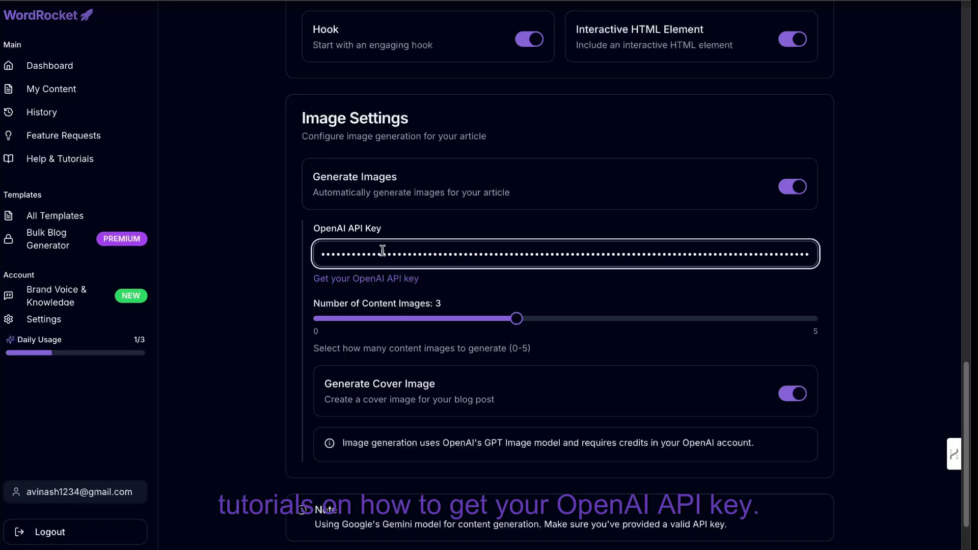
{"action": "left_click", "coordinate": [519, 326]}
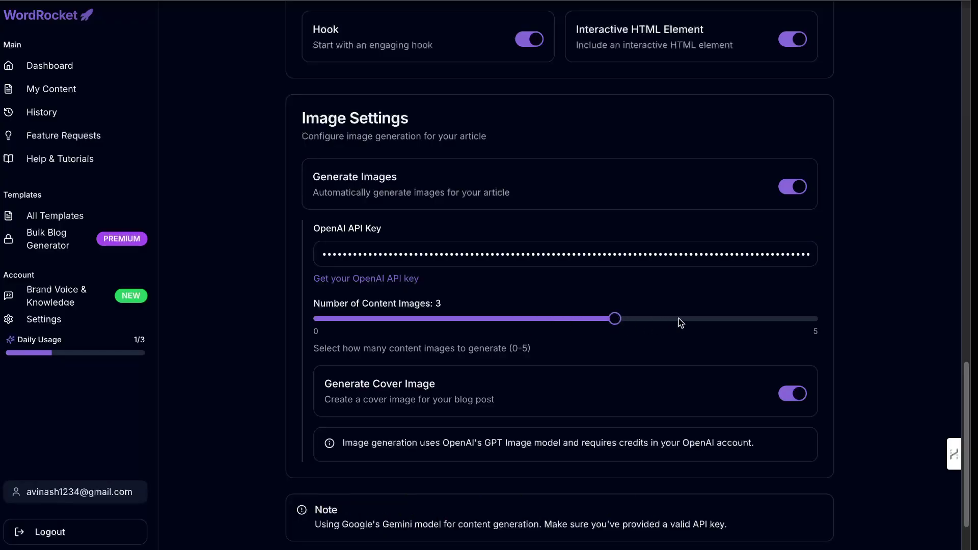
- Keep Content Images at 3 with Cover Image on, and review the form
{"action": "left_click_drag", "start_coordinate": [677, 321], "coordinate": [613, 323]}
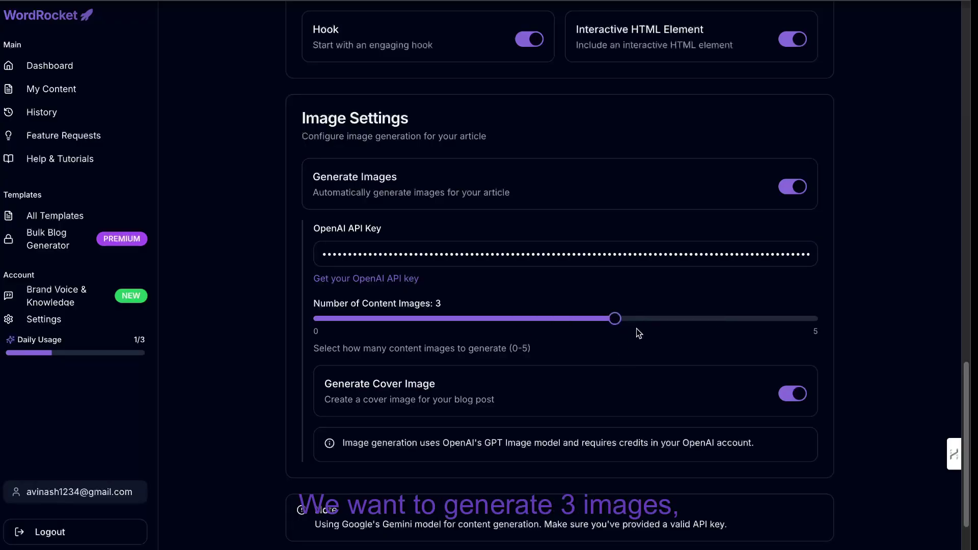
{"action": "scroll", "coordinate": [646, 337], "scroll_direction": "down", "scroll_amount": 1}
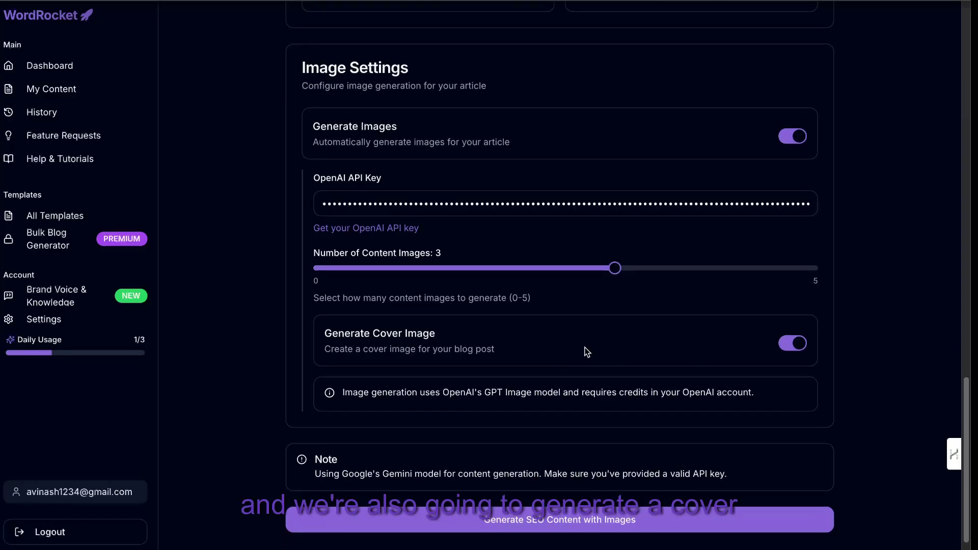
{"action": "scroll", "coordinate": [634, 364], "scroll_direction": "up", "scroll_amount": 3}
{"action": "scroll", "coordinate": [634, 365], "scroll_direction": "down", "scroll_amount": 4}
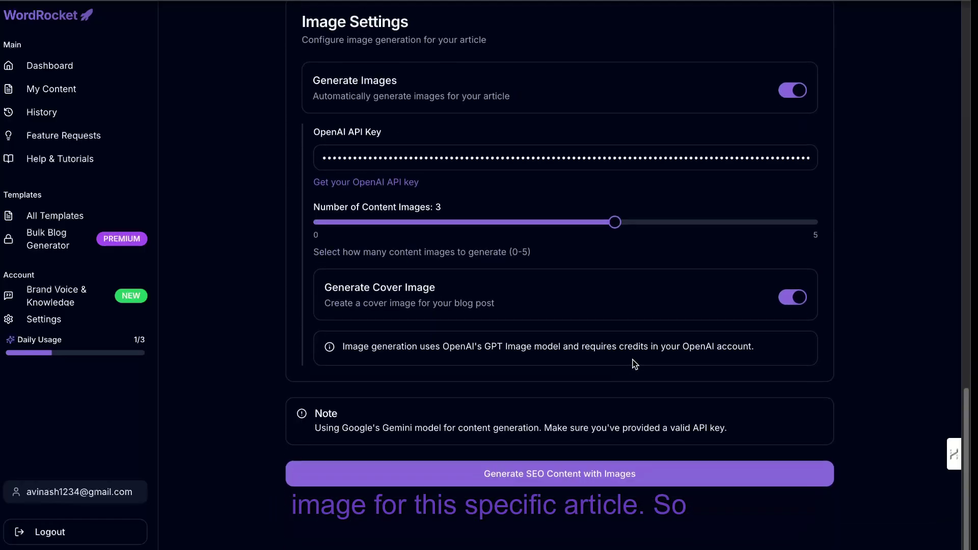
{"action": "scroll", "coordinate": [633, 361], "scroll_direction": "up", "scroll_amount": 4}
{"action": "scroll", "coordinate": [632, 361], "scroll_direction": "up", "scroll_amount": 20}
{"action": "scroll", "coordinate": [633, 360], "scroll_direction": "down", "scroll_amount": 7}
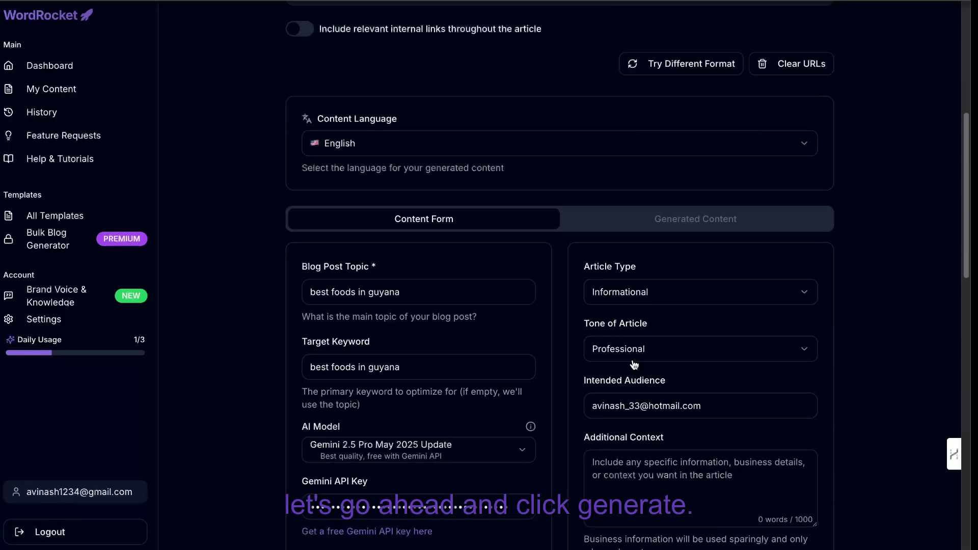
{"action": "scroll", "coordinate": [634, 365], "scroll_direction": "down", "scroll_amount": 11}
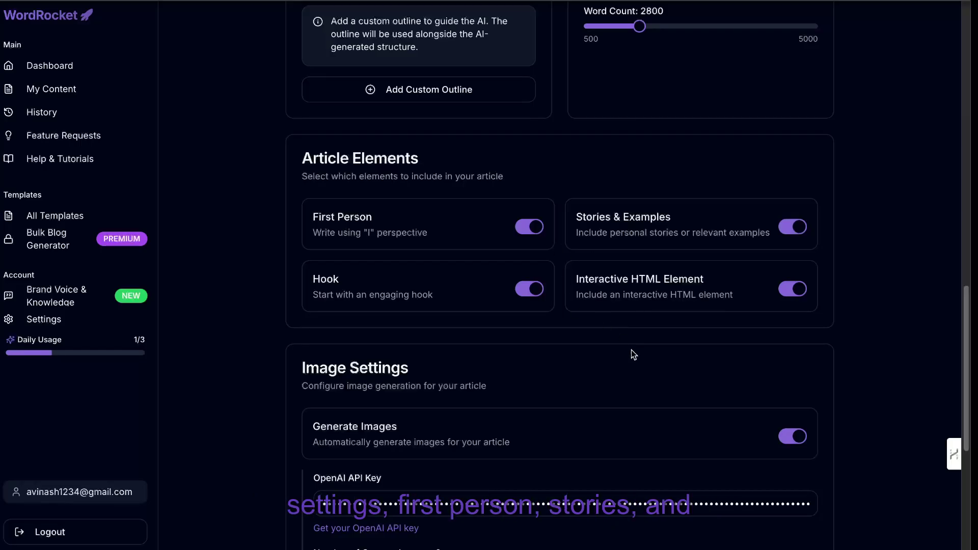
{"action": "scroll", "coordinate": [632, 350], "scroll_direction": "down", "scroll_amount": 7}
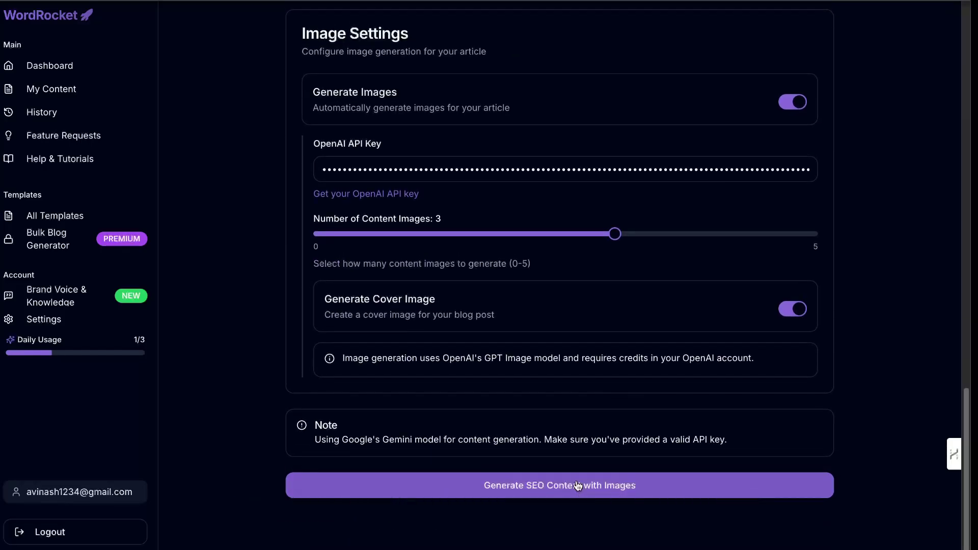
- Generate the SEO content with images
{"action": "left_click", "coordinate": [579, 482]}
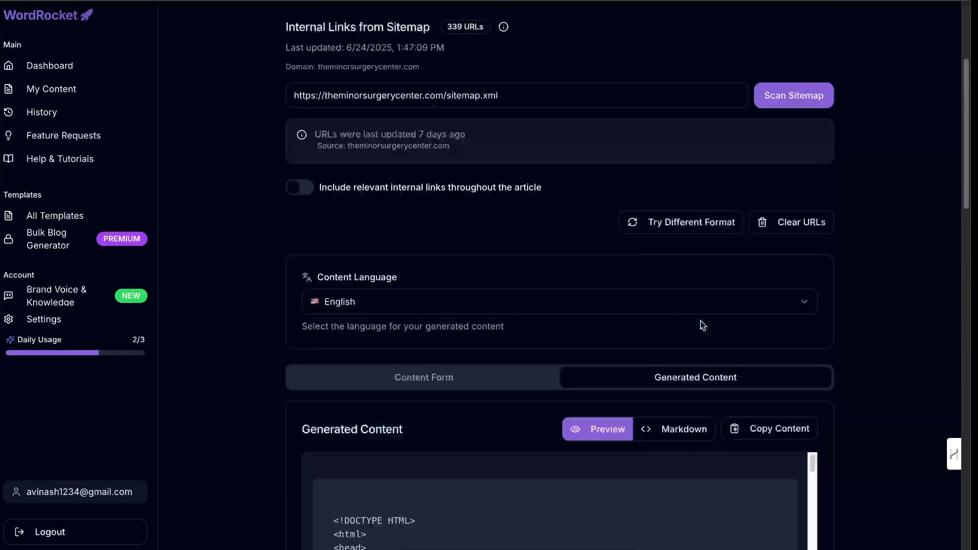
- Scroll through the generated HTML code and the opening dish sections
{"action": "scroll", "coordinate": [701, 322], "scroll_direction": "down", "scroll_amount": 3}
{"action": "scroll", "coordinate": [714, 342], "scroll_direction": "down", "scroll_amount": 3}
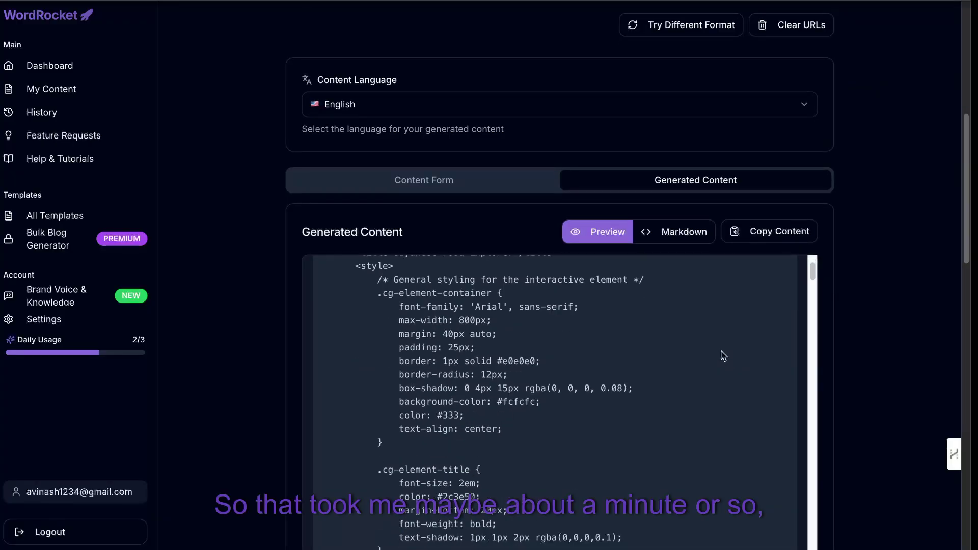
{"action": "scroll", "coordinate": [827, 326], "scroll_direction": "down", "scroll_amount": 3}
{"action": "scroll", "coordinate": [748, 359], "scroll_direction": "down", "scroll_amount": 2}
{"action": "scroll", "coordinate": [747, 358], "scroll_direction": "up", "scroll_amount": 5}
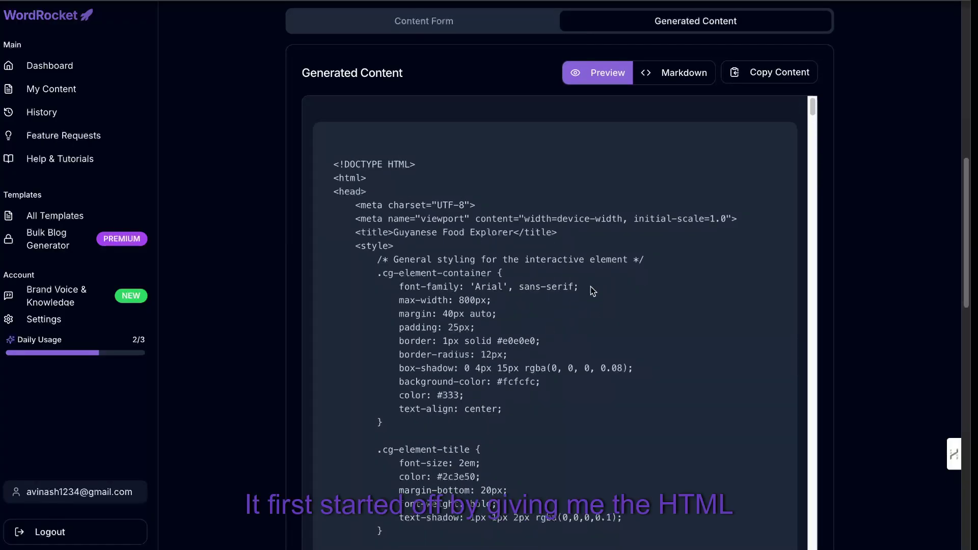
{"action": "scroll", "coordinate": [589, 297], "scroll_direction": "down", "scroll_amount": 15}
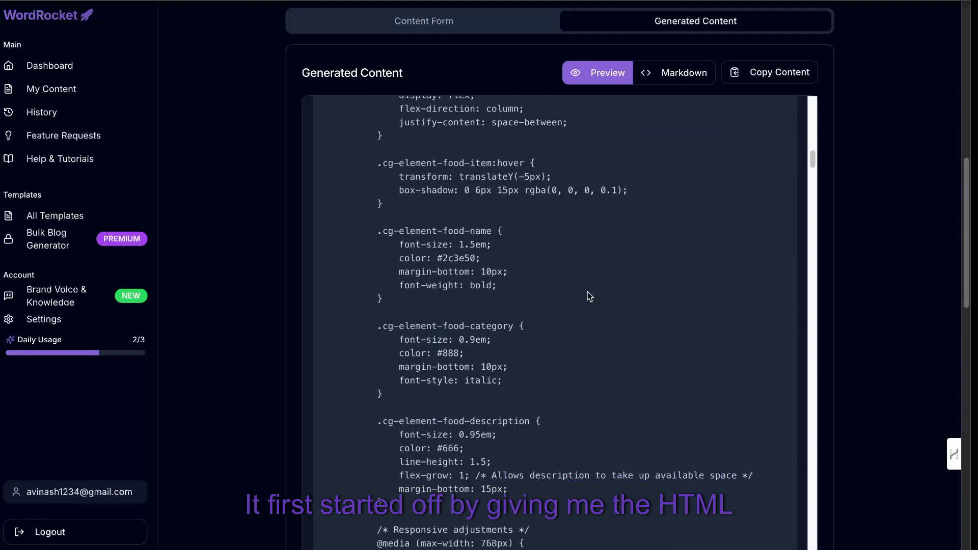
{"action": "scroll", "coordinate": [590, 295], "scroll_direction": "down", "scroll_amount": 20}
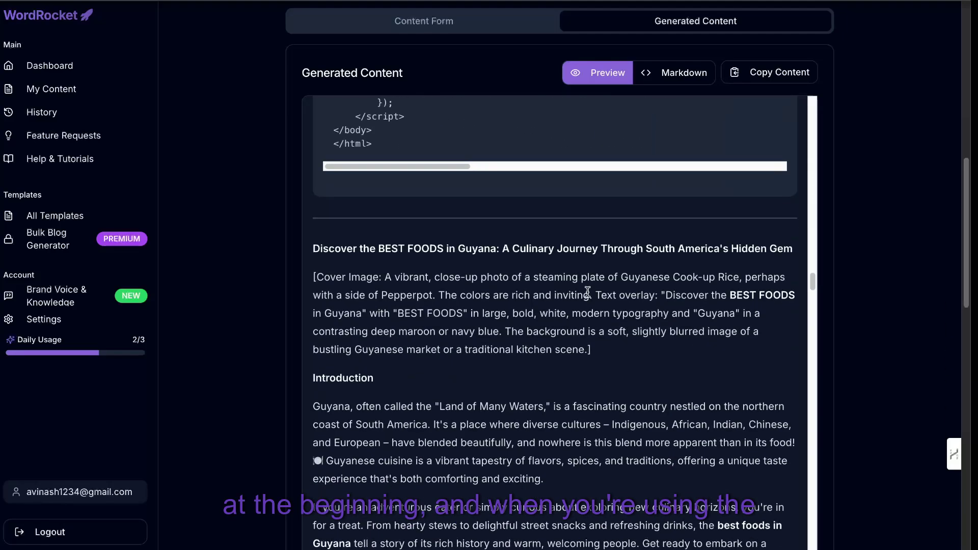
{"action": "scroll", "coordinate": [588, 294], "scroll_direction": "down", "scroll_amount": 4}
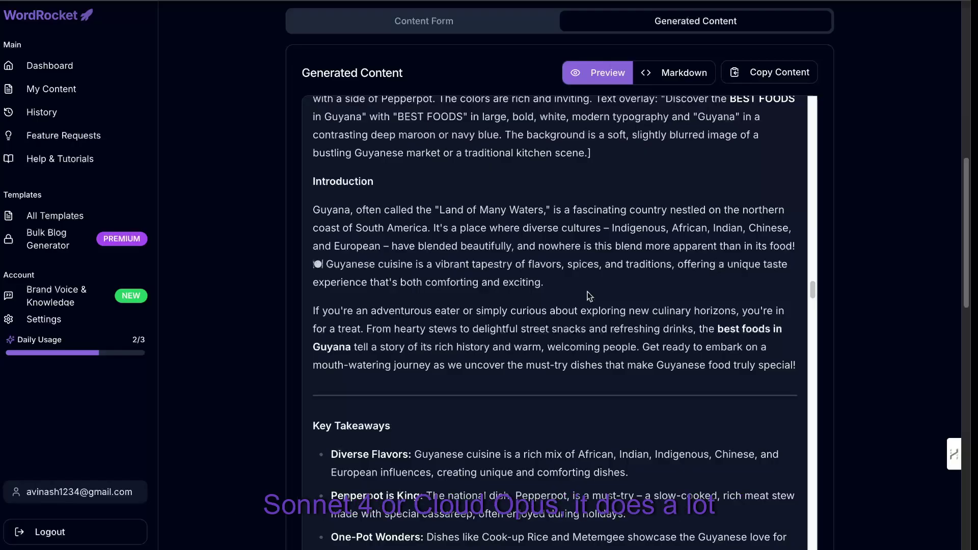
- Continue scrolling through the dish sections to the Guyanese Food Explorer block and Conclusion
{"action": "scroll", "coordinate": [590, 296], "scroll_direction": "down", "scroll_amount": 1}
{"action": "scroll", "coordinate": [436, 301], "scroll_direction": "up", "scroll_amount": 2}
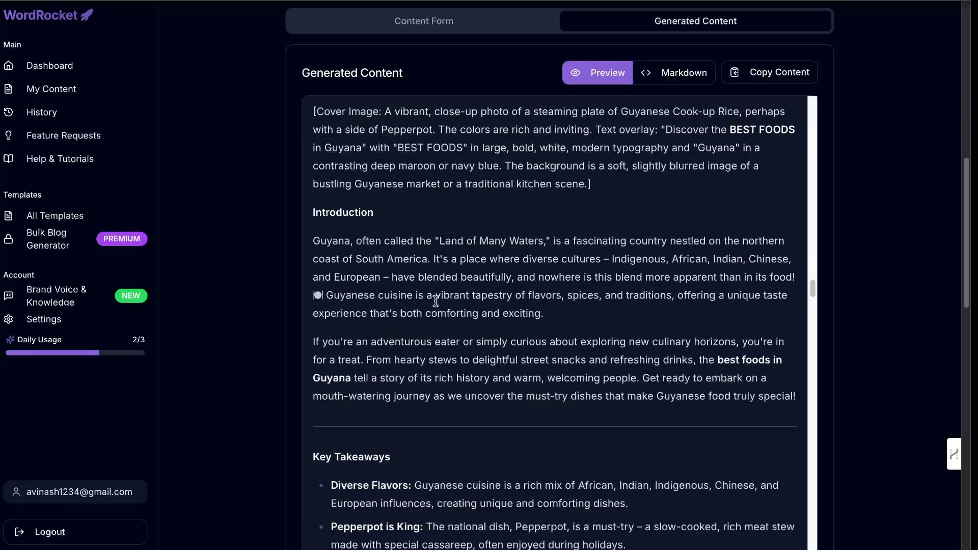
{"action": "scroll", "coordinate": [443, 326], "scroll_direction": "down", "scroll_amount": 10}
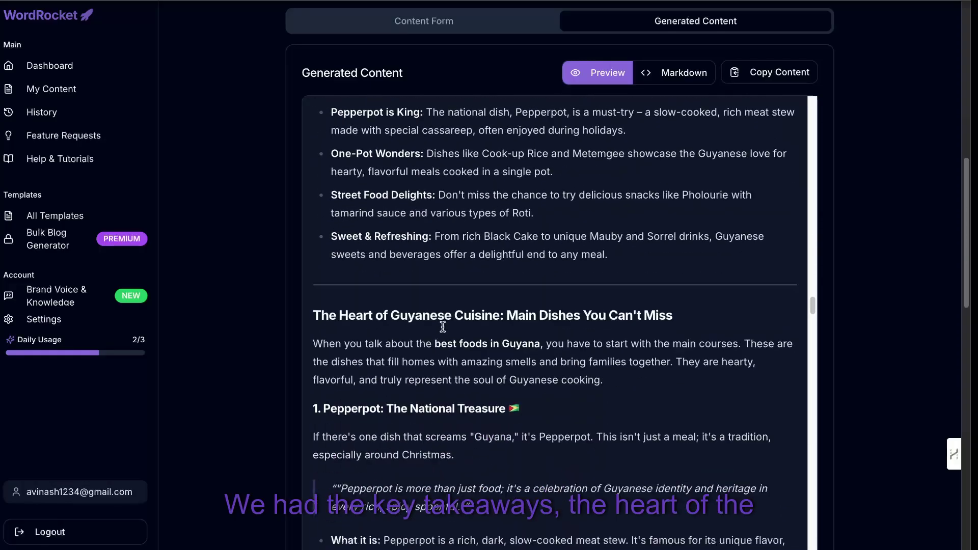
{"action": "scroll", "coordinate": [443, 327], "scroll_direction": "down", "scroll_amount": 3}
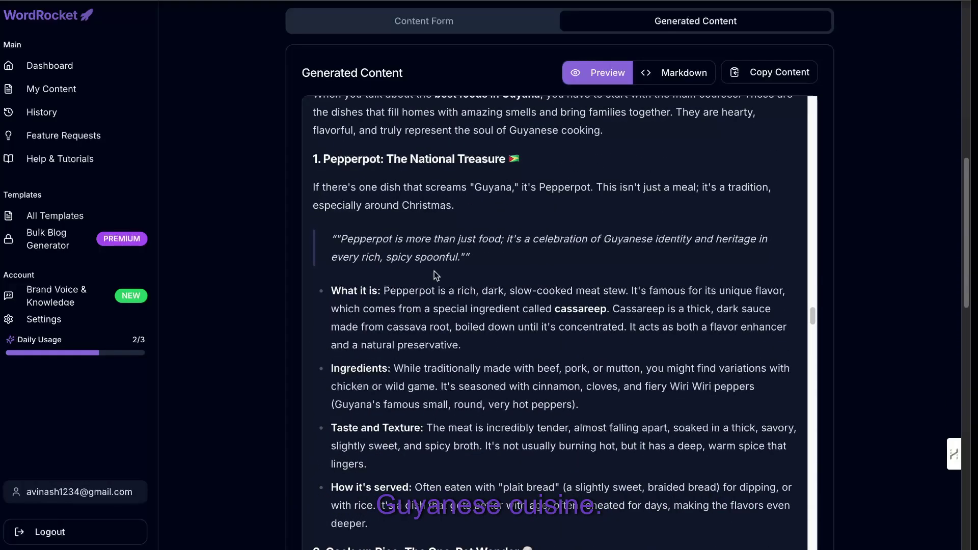
{"action": "scroll", "coordinate": [498, 266], "scroll_direction": "down", "scroll_amount": 20}
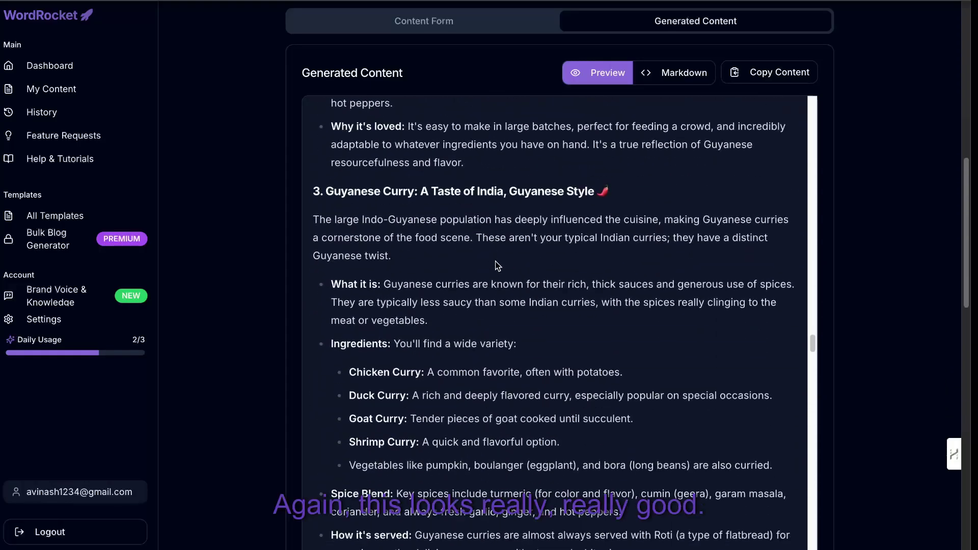
{"action": "scroll", "coordinate": [496, 261], "scroll_direction": "down", "scroll_amount": 17}
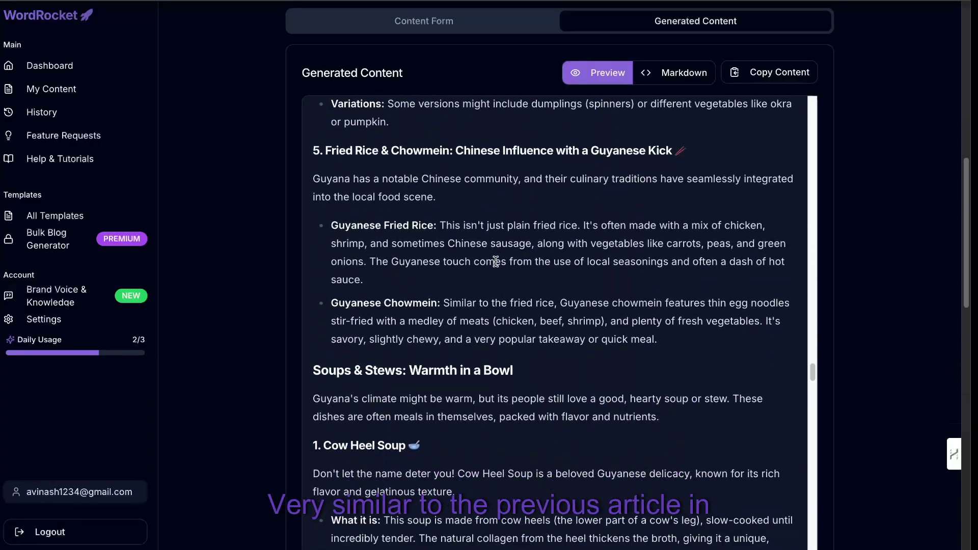
{"action": "scroll", "coordinate": [496, 261], "scroll_direction": "down", "scroll_amount": 20}
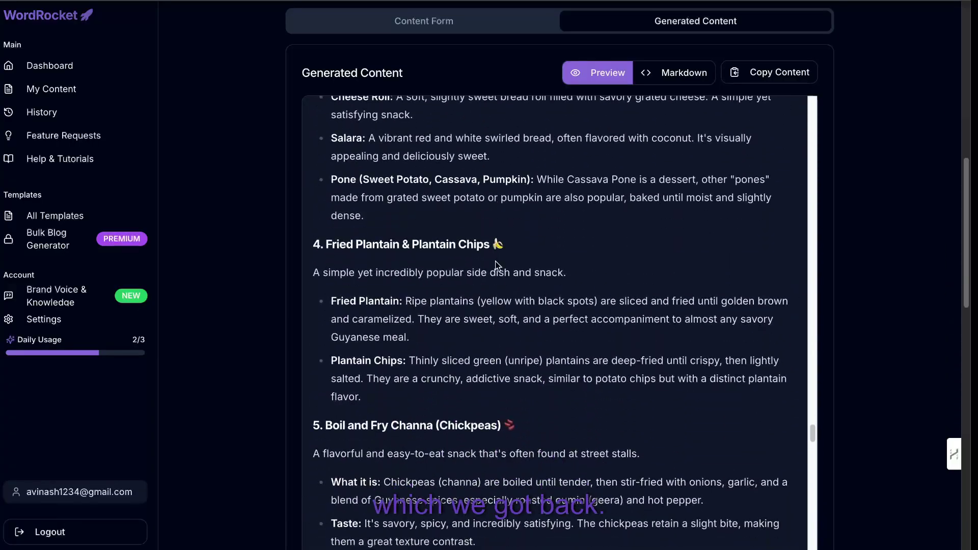
{"action": "scroll", "coordinate": [496, 262], "scroll_direction": "down", "scroll_amount": 20}
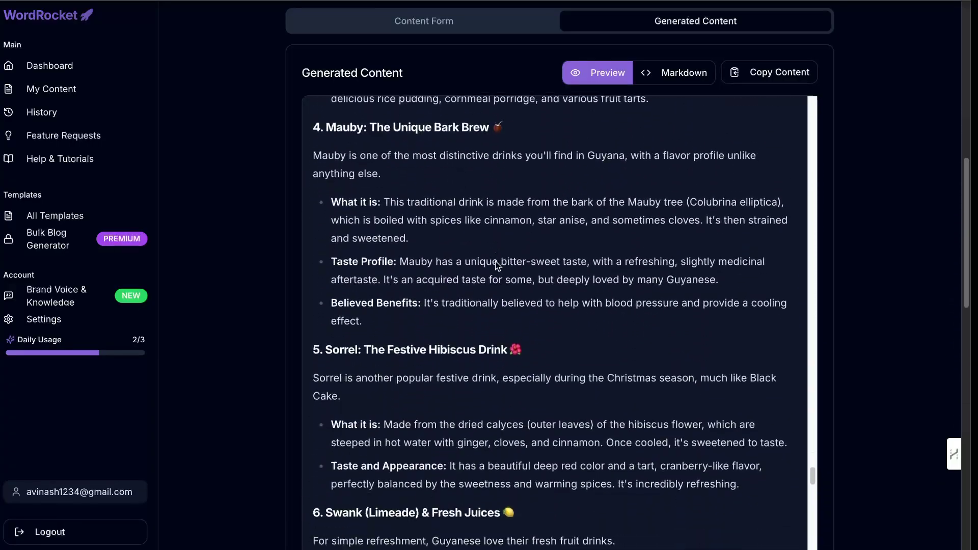
{"action": "scroll", "coordinate": [496, 262], "scroll_direction": "down", "scroll_amount": 14}
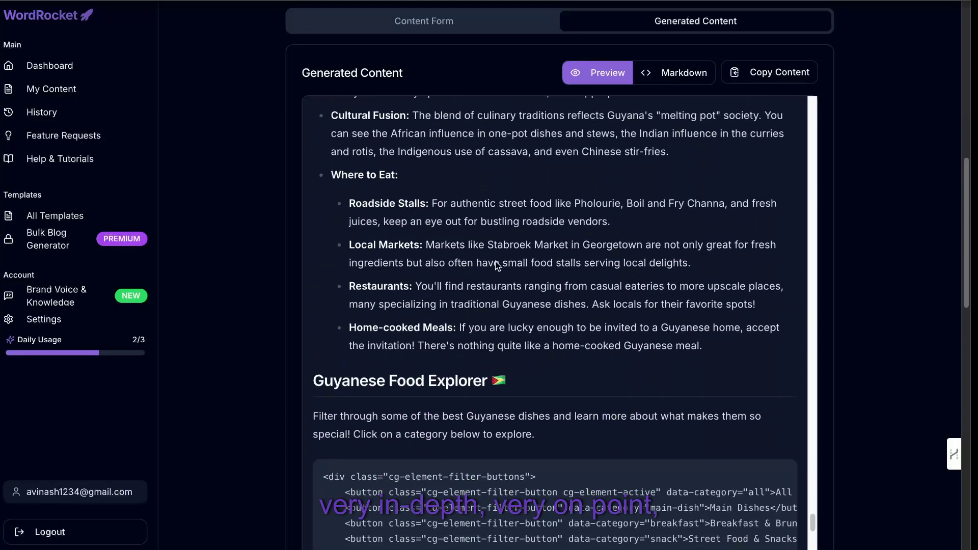
{"action": "scroll", "coordinate": [496, 262], "scroll_direction": "down", "scroll_amount": 5}
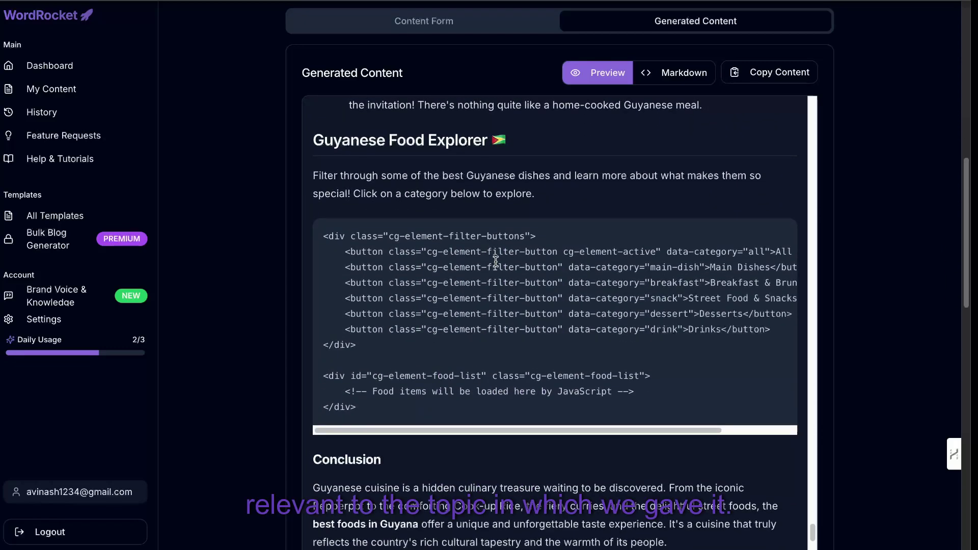
- Scroll through WordRocket's preview of the generated Guyanese food article
{"action": "scroll", "coordinate": [497, 218], "scroll_direction": "down", "scroll_amount": 12}
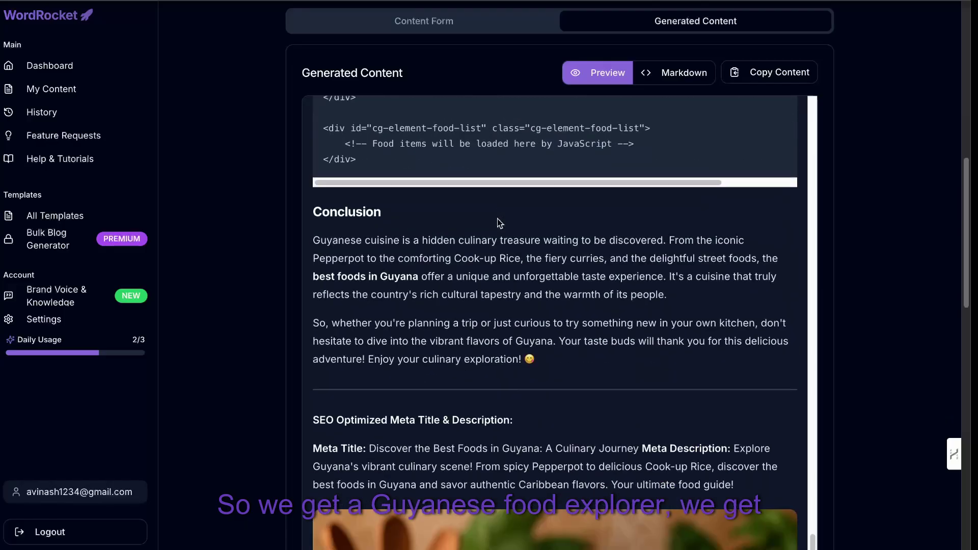
{"action": "scroll", "coordinate": [518, 271], "scroll_direction": "down", "scroll_amount": 1}
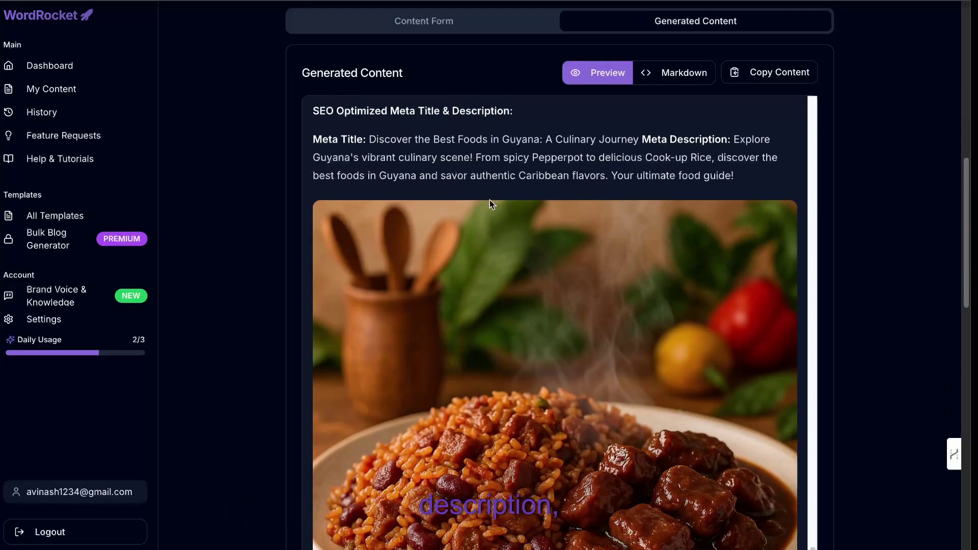
{"action": "scroll", "coordinate": [490, 200], "scroll_direction": "down", "scroll_amount": 2}
{"action": "scroll", "coordinate": [526, 287], "scroll_direction": "up", "scroll_amount": 3}
{"action": "scroll", "coordinate": [526, 287], "scroll_direction": "down", "scroll_amount": 5}
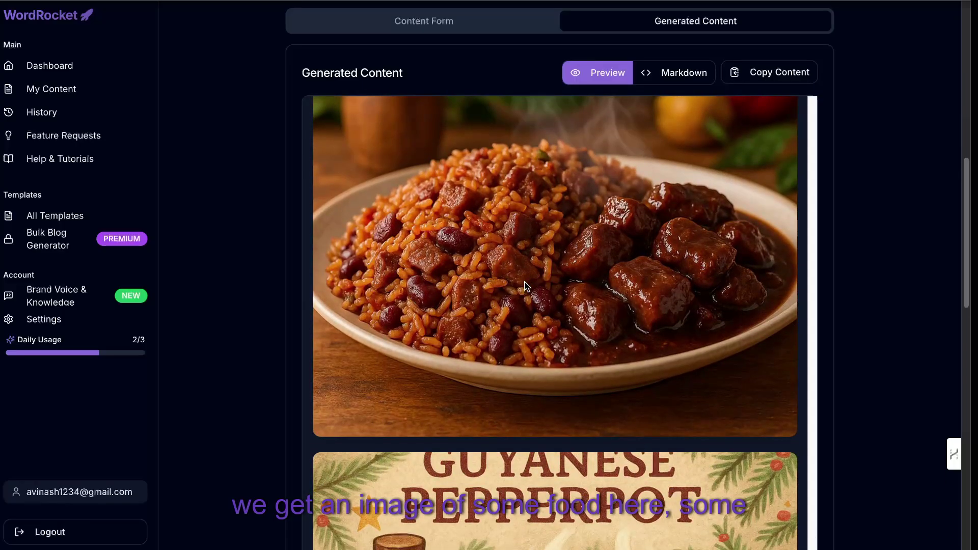
{"action": "scroll", "coordinate": [526, 287], "scroll_direction": "down", "scroll_amount": 14}
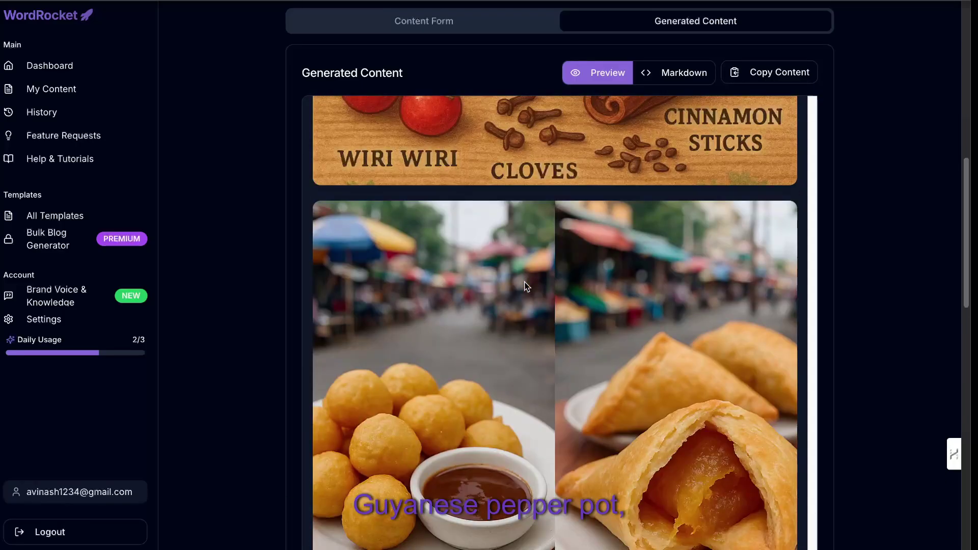
{"action": "scroll", "coordinate": [527, 287], "scroll_direction": "down", "scroll_amount": 4}
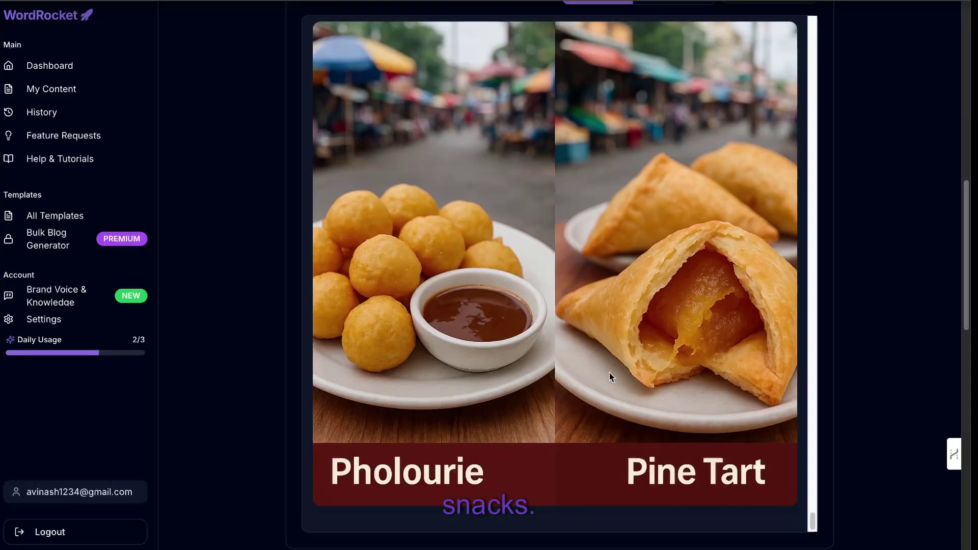
{"action": "scroll", "coordinate": [610, 376], "scroll_direction": "up", "scroll_amount": 1}
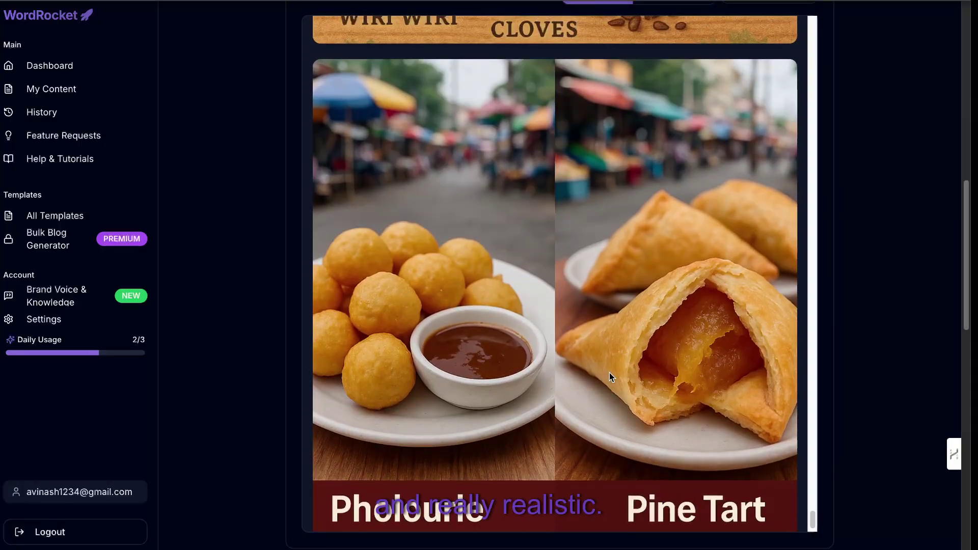
{"action": "scroll", "coordinate": [609, 376], "scroll_direction": "down", "scroll_amount": 1}
{"action": "scroll", "coordinate": [609, 375], "scroll_direction": "up", "scroll_amount": 15}
{"action": "scroll", "coordinate": [609, 377], "scroll_direction": "up", "scroll_amount": 20}
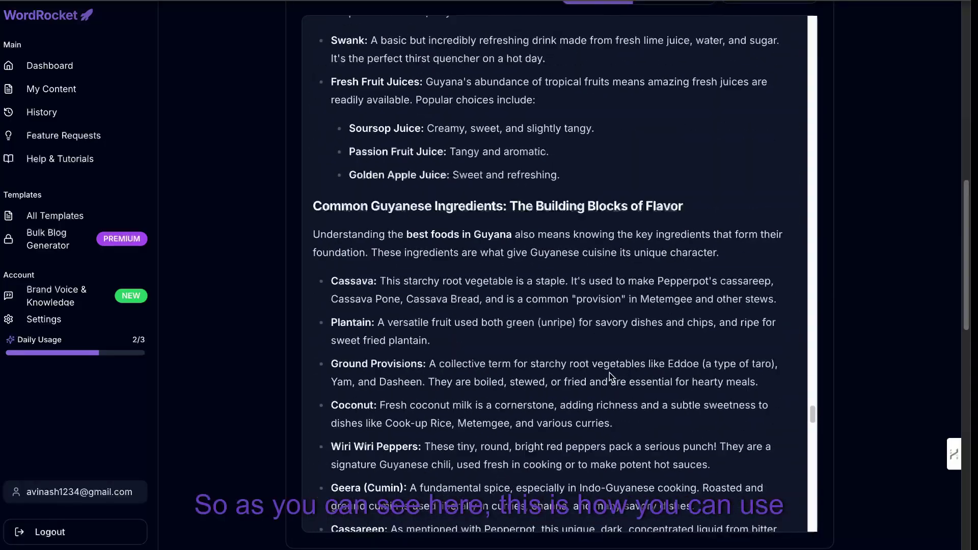
{"action": "scroll", "coordinate": [609, 375], "scroll_direction": "up", "scroll_amount": 20}
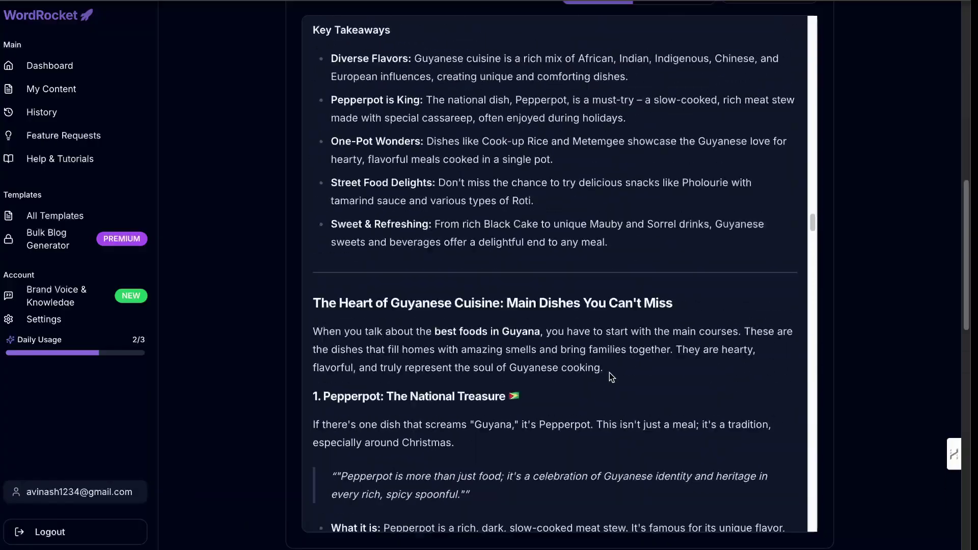
{"action": "scroll", "coordinate": [611, 377], "scroll_direction": "up", "scroll_amount": 15}
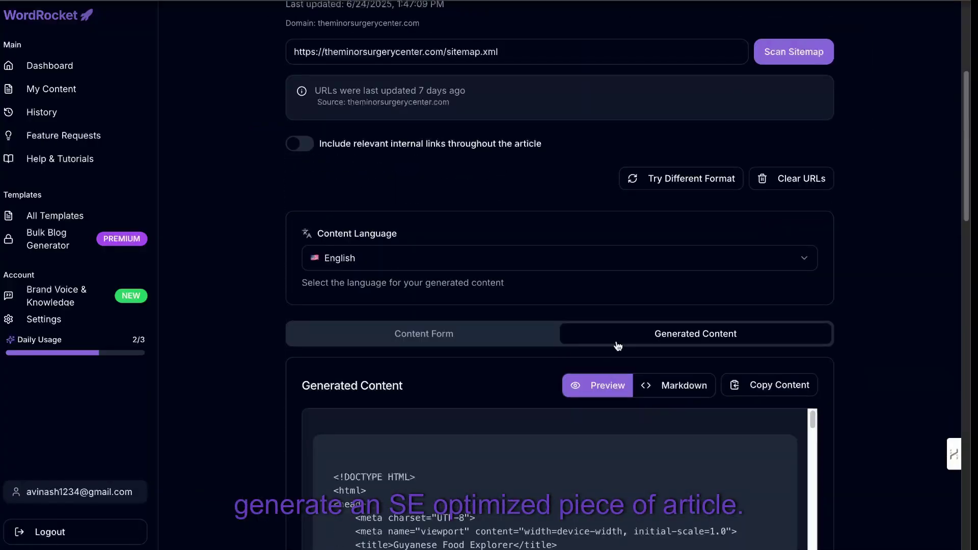
{"action": "scroll", "coordinate": [632, 342], "scroll_direction": "down", "scroll_amount": 2}
- Copy the article's raw markdown, including the Food Explorer HTML, then return to the preview
{"action": "left_click", "coordinate": [668, 321]}
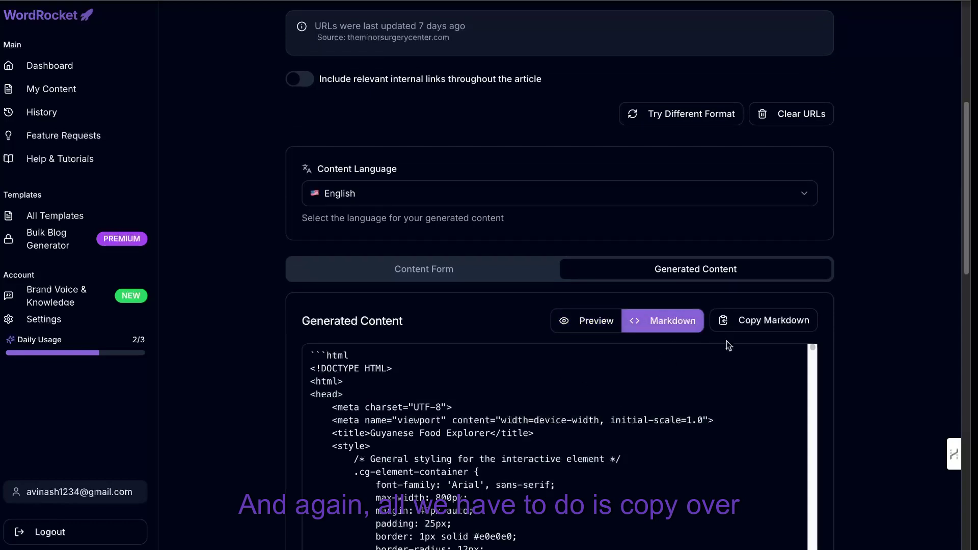
{"action": "left_click", "coordinate": [757, 326]}
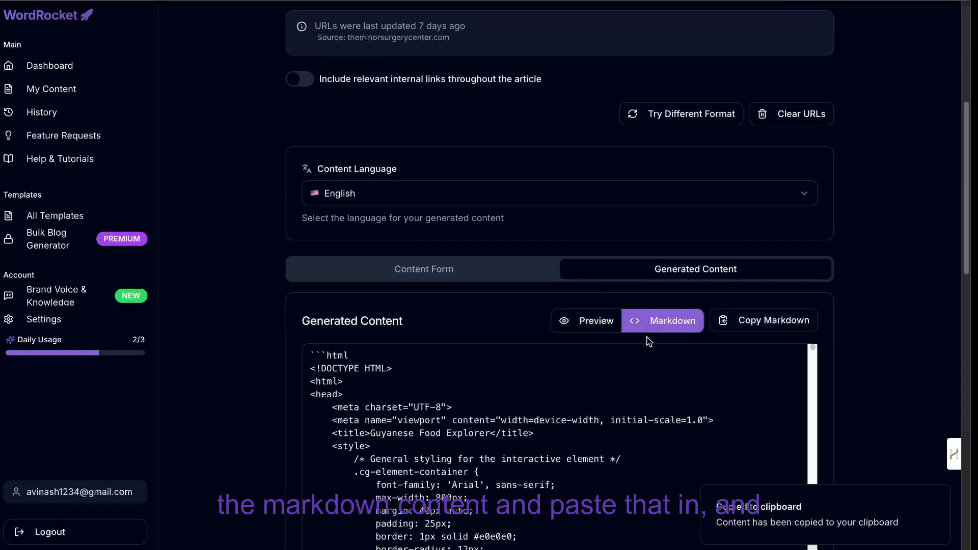
{"action": "left_click", "coordinate": [598, 324]}
{"action": "scroll", "coordinate": [612, 338], "scroll_direction": "down", "scroll_amount": 5}
{"action": "scroll", "coordinate": [612, 338], "scroll_direction": "down", "scroll_amount": 10}
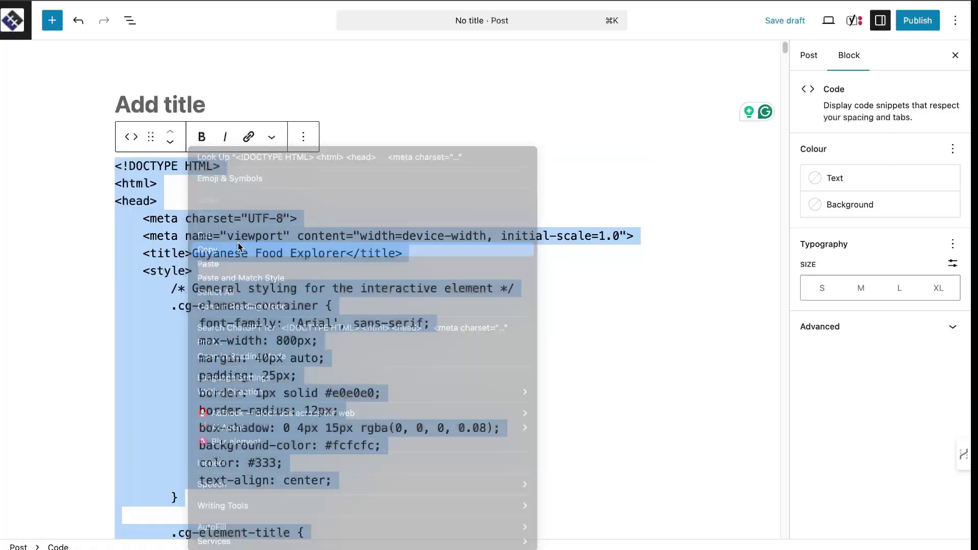
- Delete the pasted code from the WordPress block and begin inserting a new block there
{"action": "key", "text": "BackSpace"}
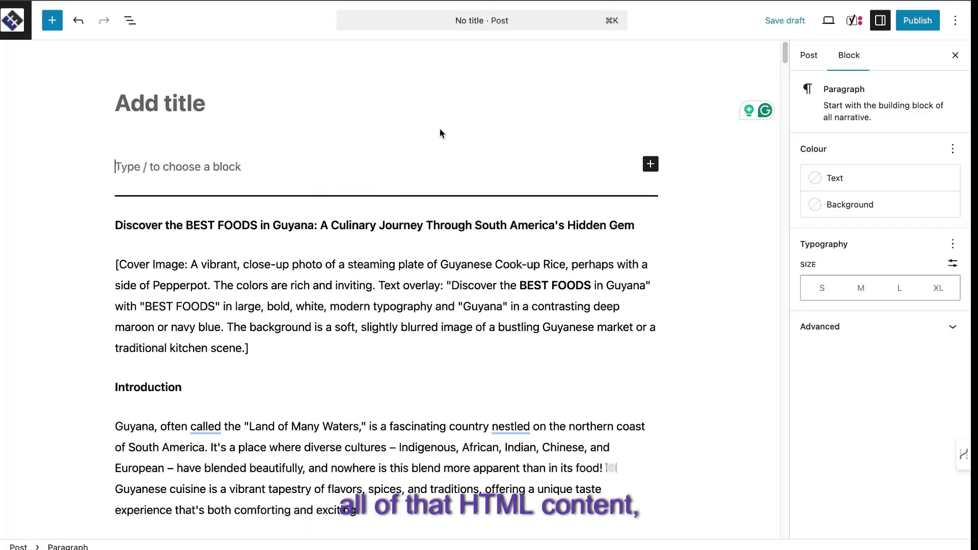
{"action": "left_click", "coordinate": [660, 168]}
{"action": "left_click", "coordinate": [633, 167]}
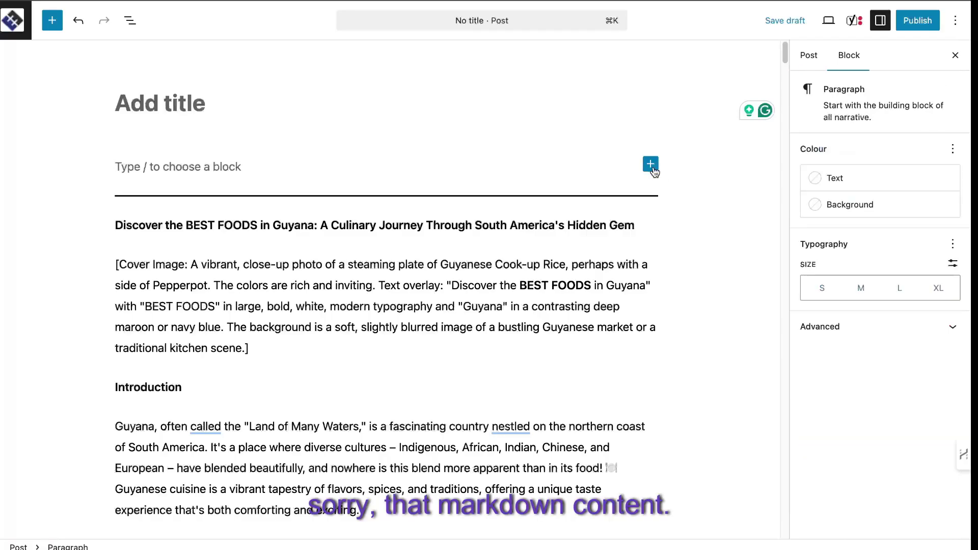
{"action": "left_click", "coordinate": [651, 165]}
- Turn the empty block into Custom HTML, paste the Food Explorer code and preview it
{"action": "type", "text": "html"}
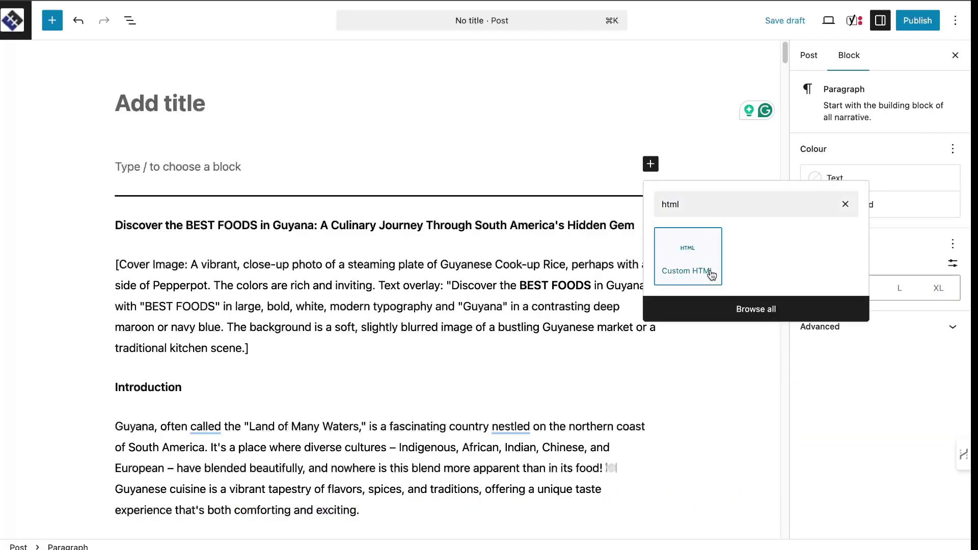
{"action": "left_click", "coordinate": [688, 260]}
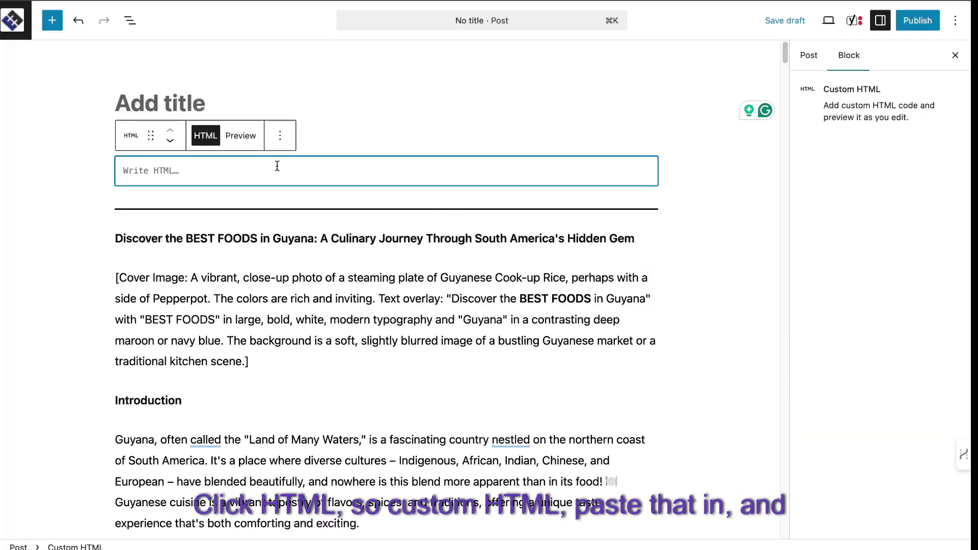
{"action": "key", "text": "super+v"}
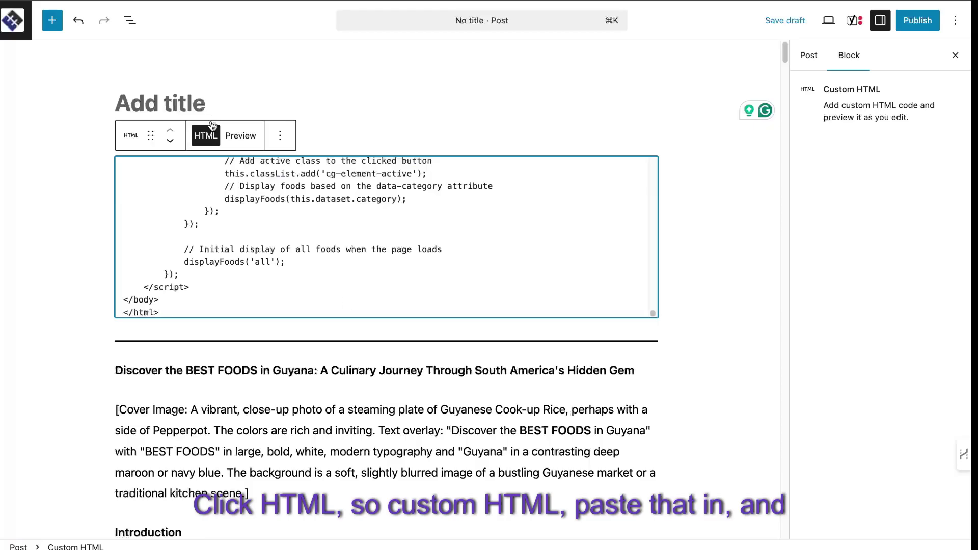
{"action": "left_click", "coordinate": [241, 135]}
{"action": "left_click", "coordinate": [683, 246]}
{"action": "scroll", "coordinate": [684, 246], "scroll_direction": "down", "scroll_amount": 2}
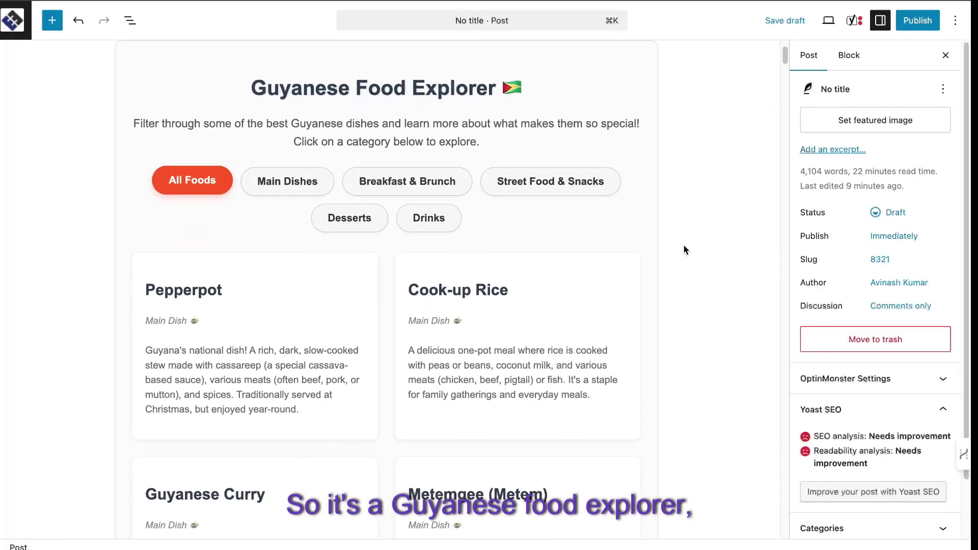
- Test the explorer filters: Breakfast & Brunch, Street Food & Snacks, Drinks, Desserts, Main Dishes
{"action": "left_click", "coordinate": [408, 178]}
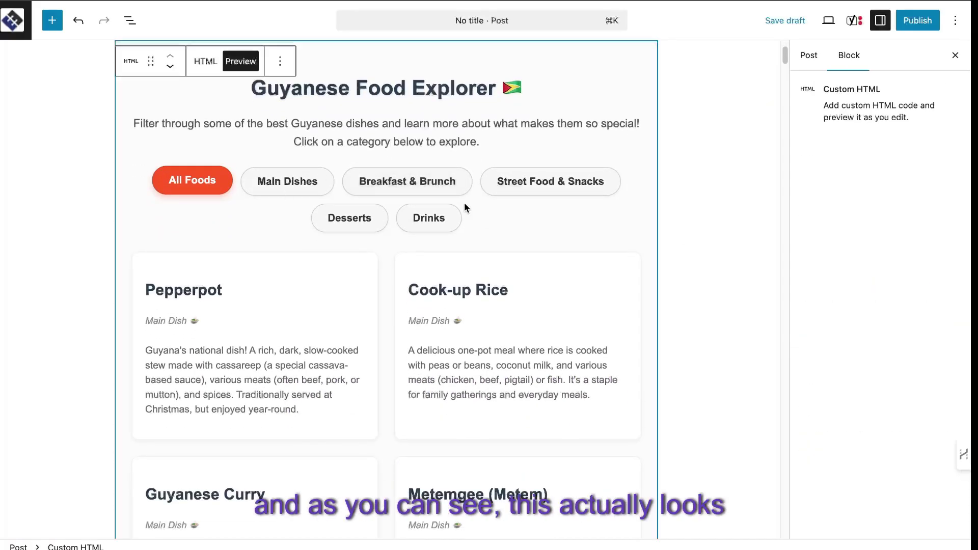
{"action": "left_click", "coordinate": [446, 186]}
{"action": "left_click", "coordinate": [562, 174]}
{"action": "left_click", "coordinate": [427, 218]}
{"action": "left_click", "coordinate": [359, 218]}
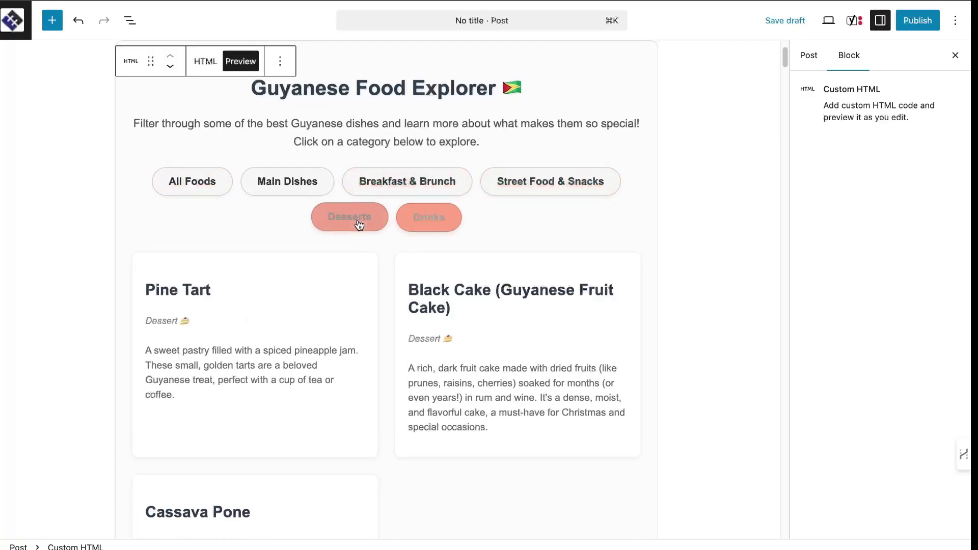
{"action": "left_click", "coordinate": [289, 194]}
{"action": "left_click", "coordinate": [378, 189]}
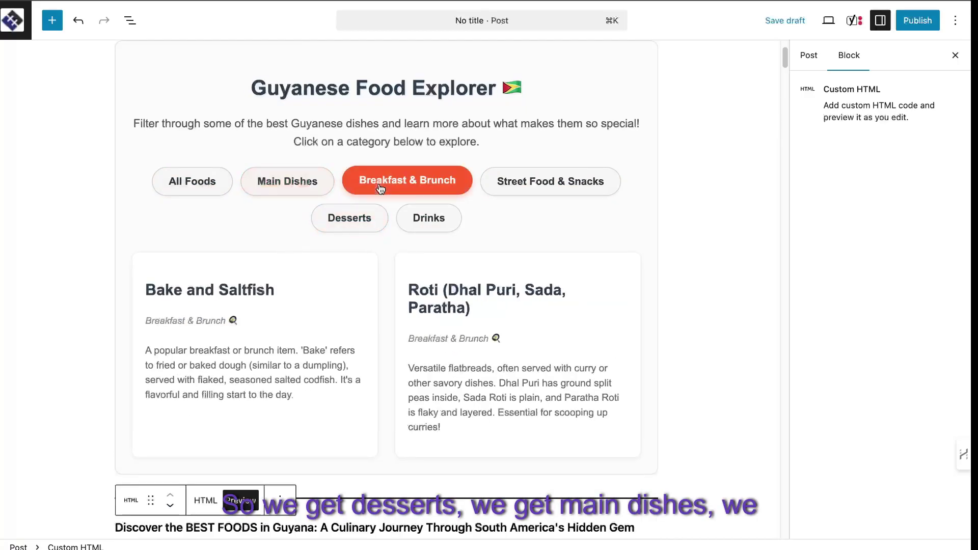
{"action": "left_click", "coordinate": [540, 190]}
{"action": "scroll", "coordinate": [485, 223], "scroll_direction": "down", "scroll_amount": 4}
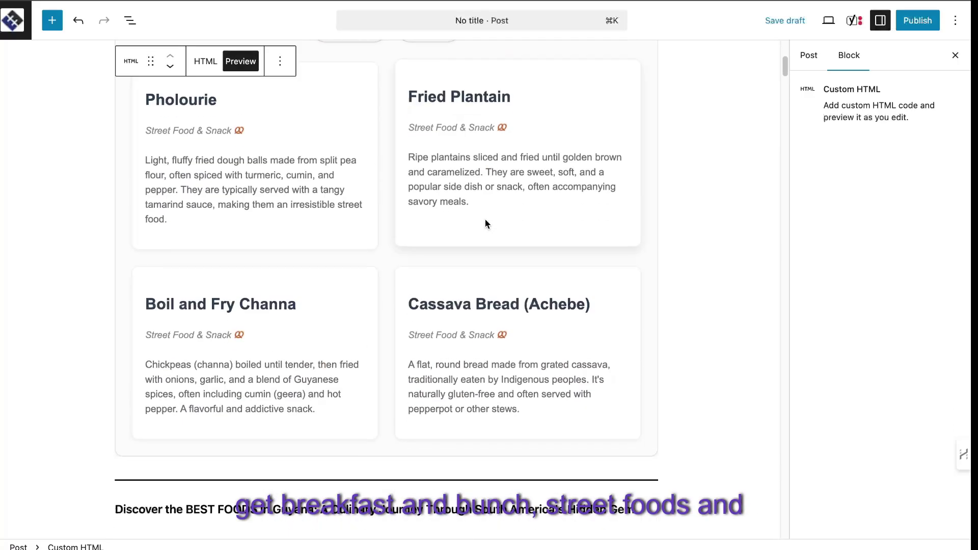
{"action": "scroll", "coordinate": [485, 223], "scroll_direction": "up", "scroll_amount": 6}
{"action": "scroll", "coordinate": [510, 251], "scroll_direction": "down", "scroll_amount": 5}
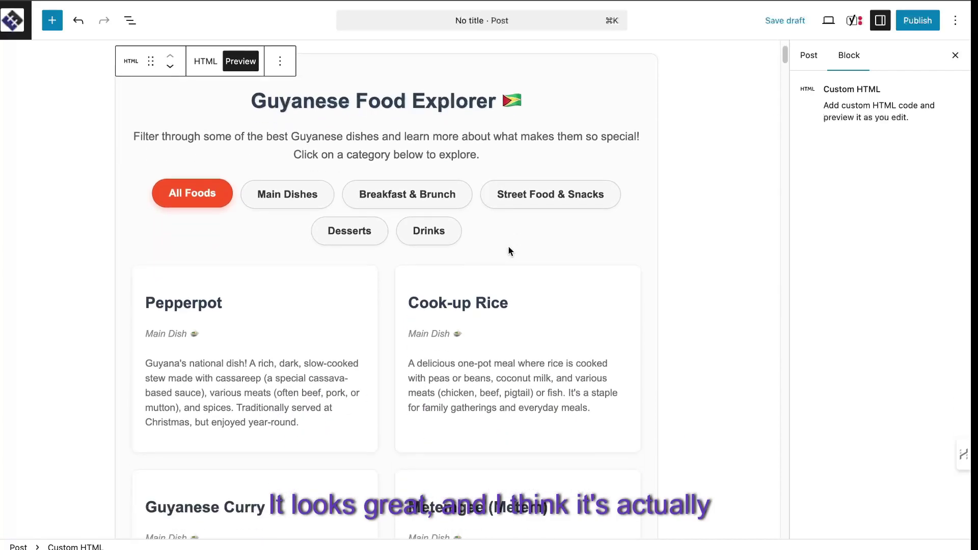
{"action": "scroll", "coordinate": [509, 251], "scroll_direction": "up", "scroll_amount": 3}
{"action": "scroll", "coordinate": [524, 289], "scroll_direction": "down", "scroll_amount": 15}
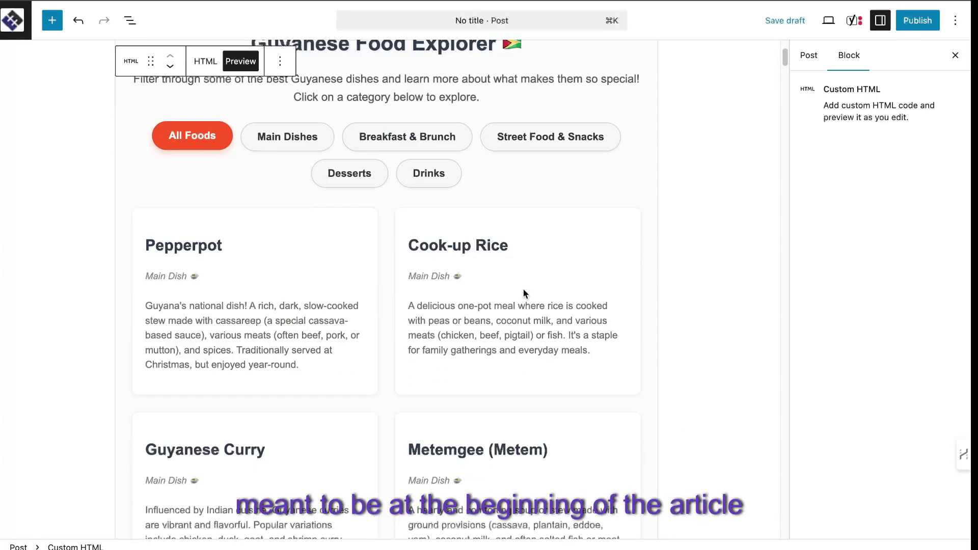
{"action": "scroll", "coordinate": [524, 289], "scroll_direction": "down", "scroll_amount": 9}
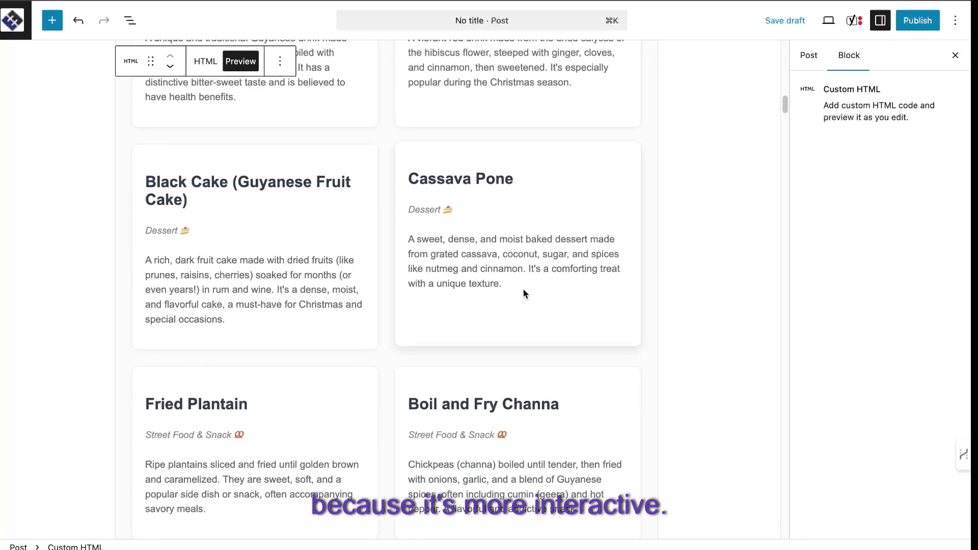
{"action": "scroll", "coordinate": [519, 269], "scroll_direction": "down", "scroll_amount": 7}
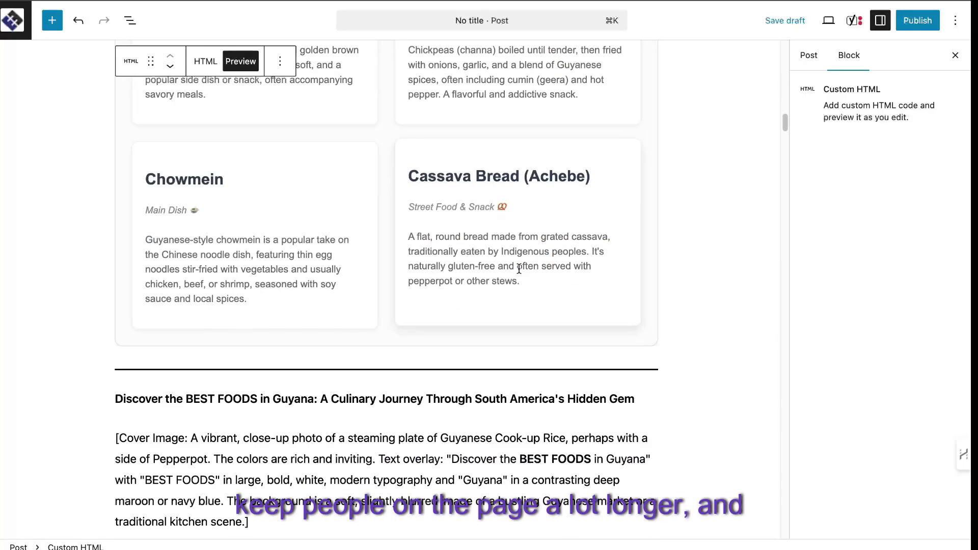
{"action": "scroll", "coordinate": [520, 273], "scroll_direction": "up", "scroll_amount": 3}
{"action": "scroll", "coordinate": [524, 324], "scroll_direction": "up", "scroll_amount": 5}
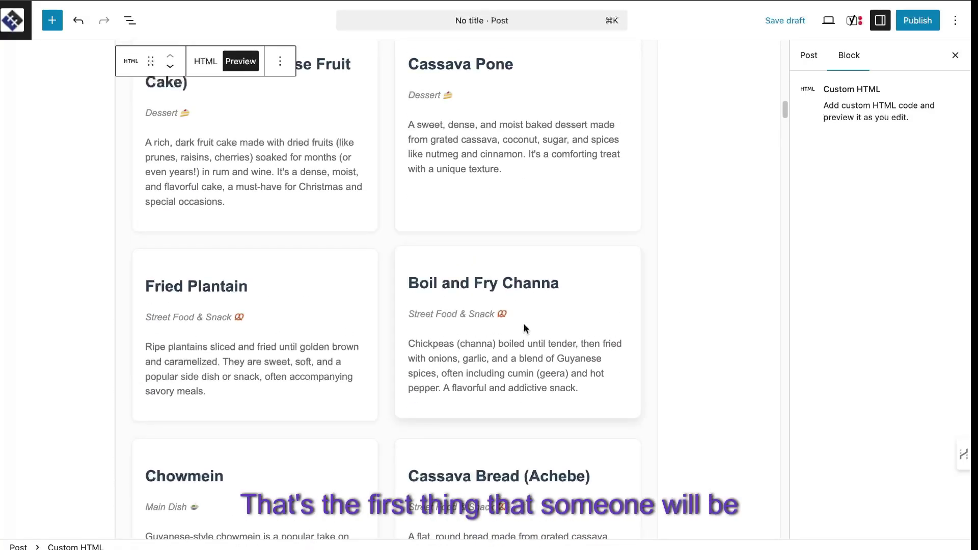
{"action": "scroll", "coordinate": [524, 326], "scroll_direction": "down", "scroll_amount": 10}
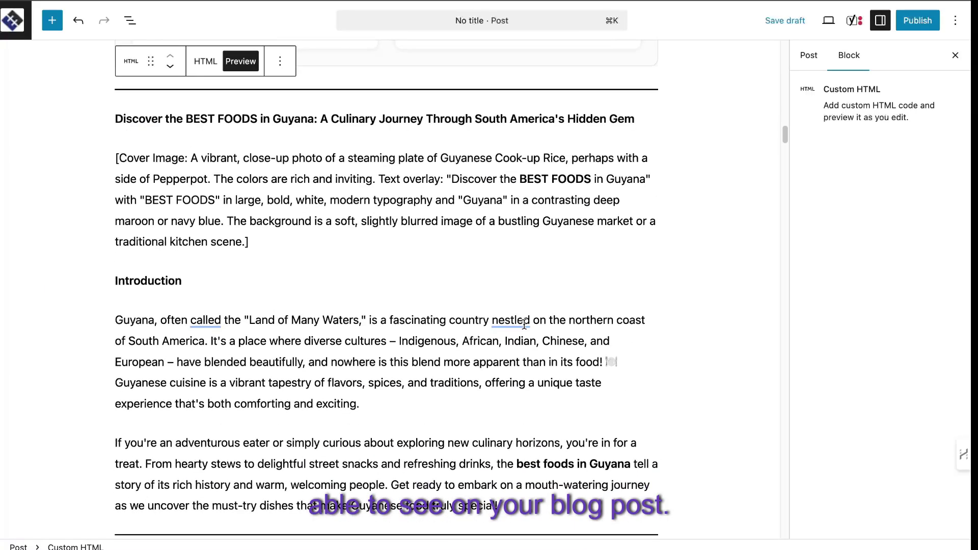
- Delete the [Cover Image: …] placeholder paragraph below the title heading
{"action": "triple_click", "coordinate": [320, 175]}
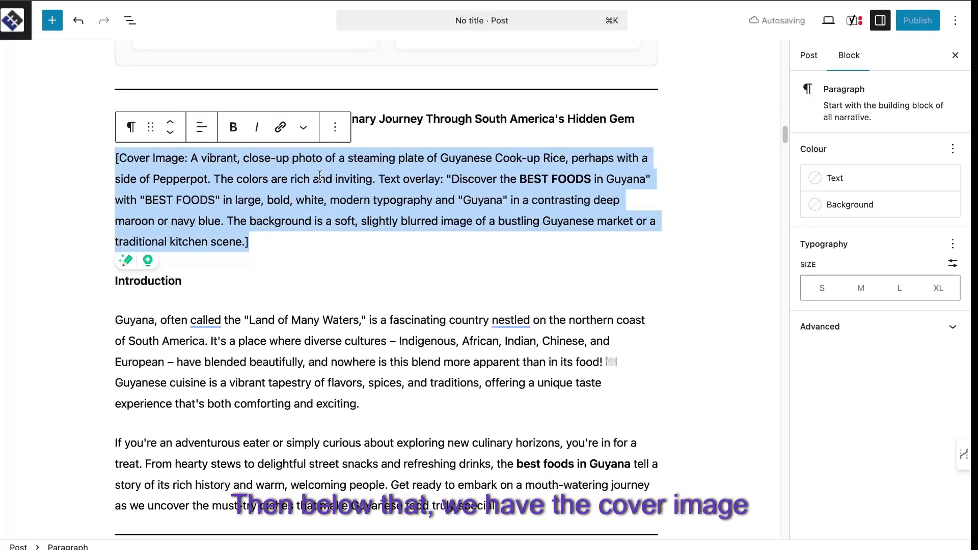
{"action": "key", "text": "BackSpace"}
{"action": "mouse_move", "coordinate": [277, 184]}
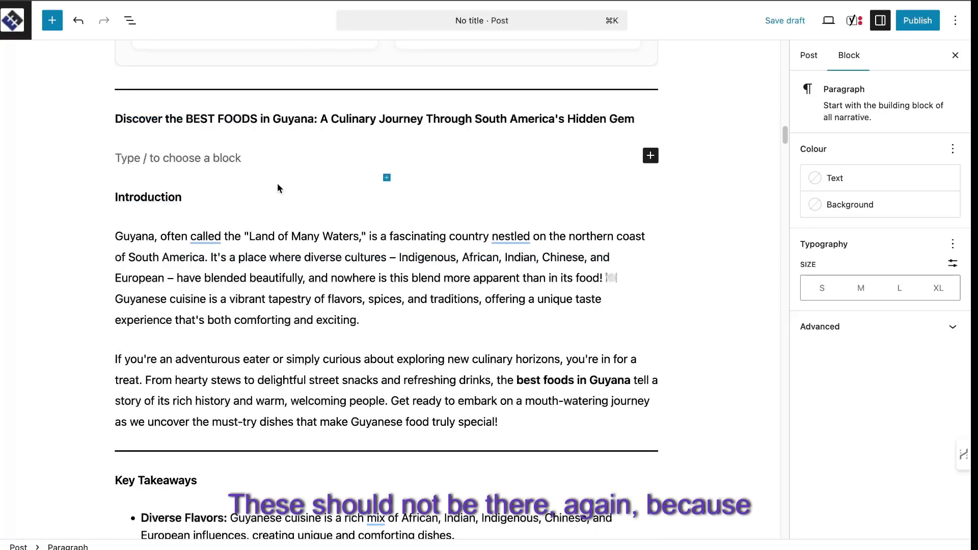
- Review the post's generated images, including the Pepperpot illustration and Pholourie and Pine Tart collage
{"action": "scroll", "coordinate": [338, 315], "scroll_direction": "down", "scroll_amount": 5}
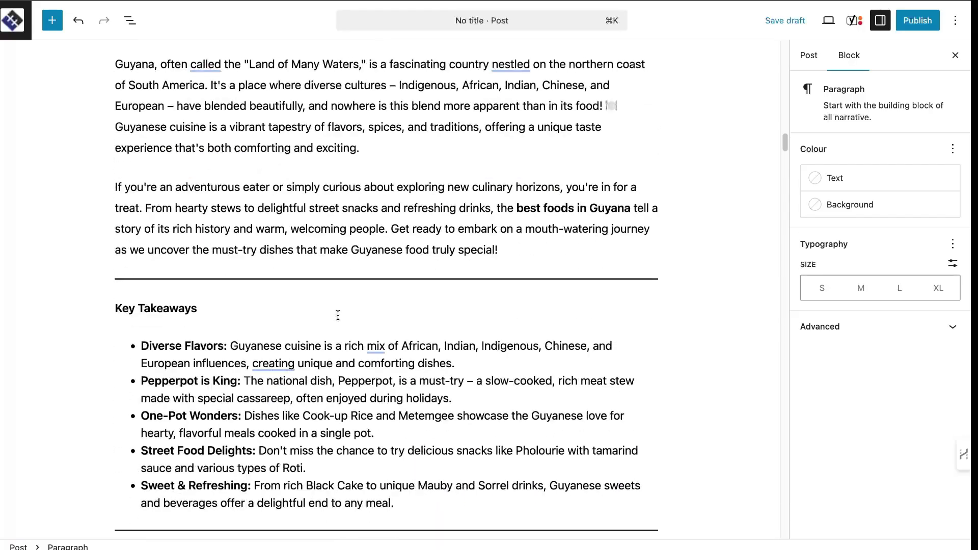
{"action": "scroll", "coordinate": [337, 315], "scroll_direction": "down", "scroll_amount": 20}
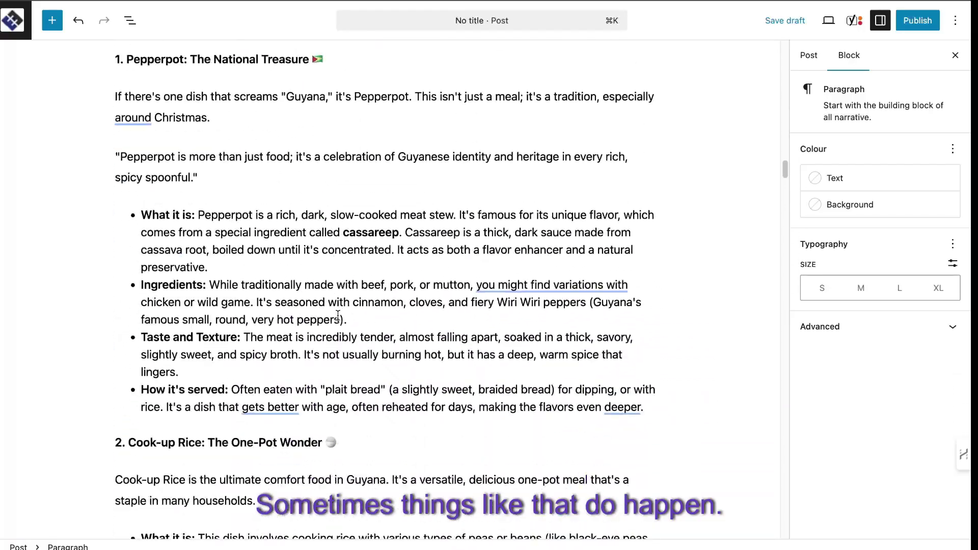
{"action": "scroll", "coordinate": [338, 315], "scroll_direction": "down", "scroll_amount": 20}
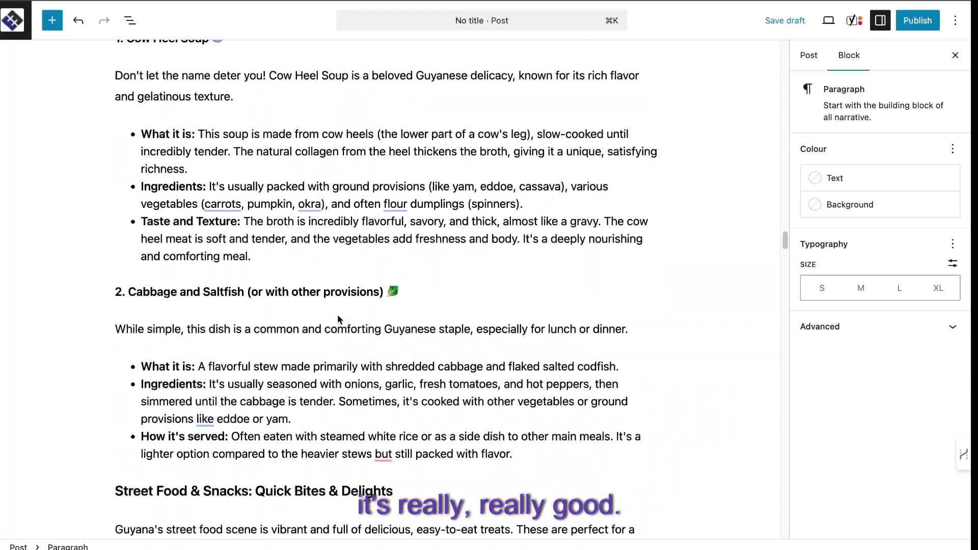
{"action": "scroll", "coordinate": [337, 319], "scroll_direction": "down", "scroll_amount": 20}
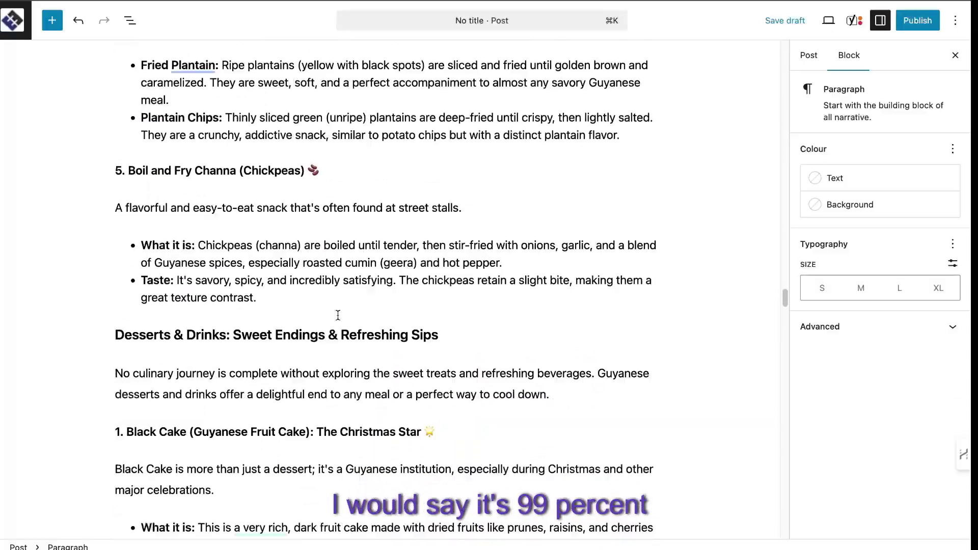
{"action": "scroll", "coordinate": [338, 320], "scroll_direction": "down", "scroll_amount": 20}
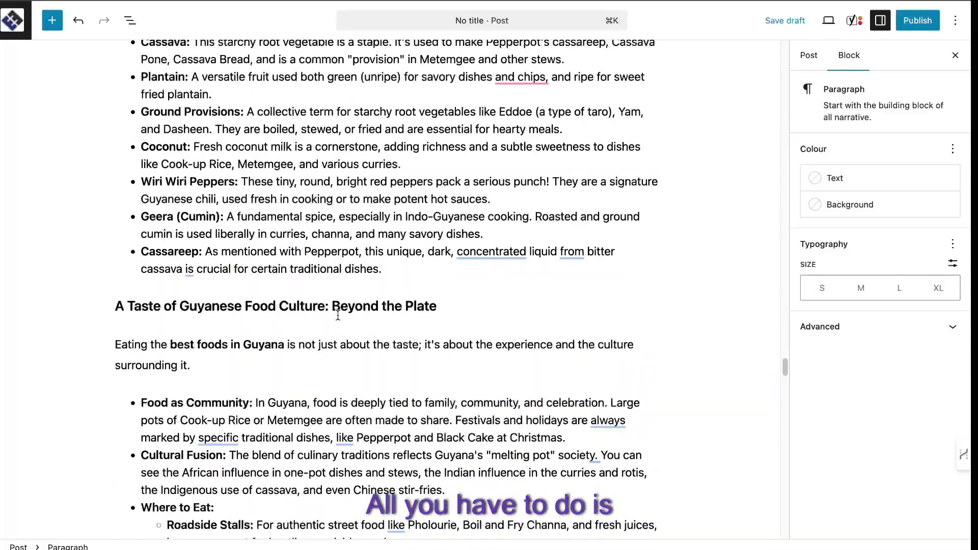
{"action": "scroll", "coordinate": [338, 316], "scroll_direction": "down", "scroll_amount": 10}
{"action": "scroll", "coordinate": [339, 319], "scroll_direction": "up", "scroll_amount": 7}
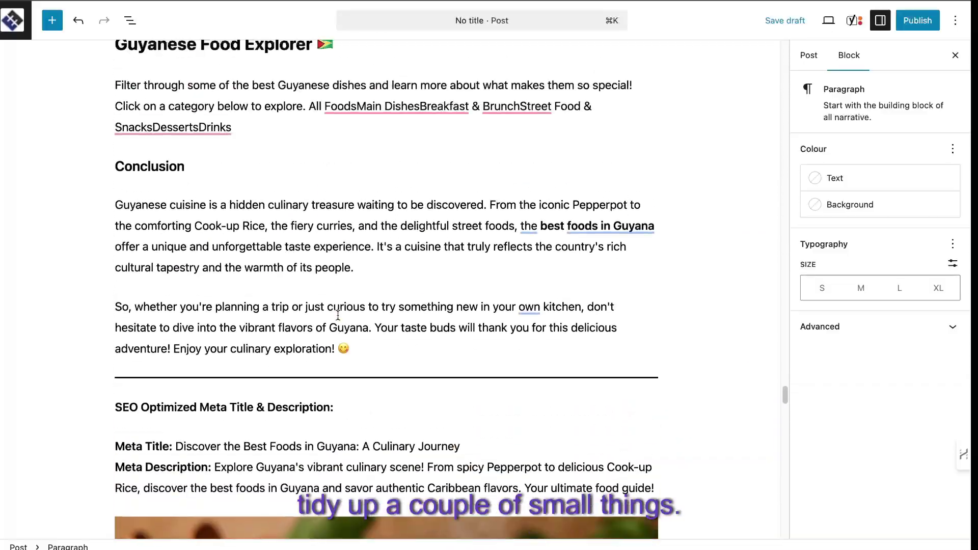
{"action": "scroll", "coordinate": [340, 319], "scroll_direction": "down", "scroll_amount": 10}
{"action": "scroll", "coordinate": [337, 320], "scroll_direction": "down", "scroll_amount": 20}
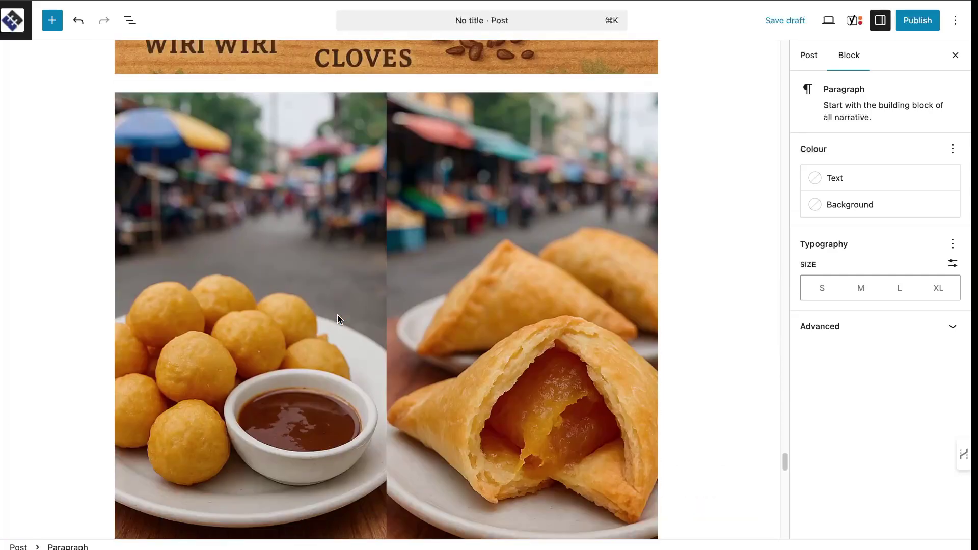
{"action": "scroll", "coordinate": [339, 320], "scroll_direction": "down", "scroll_amount": 3}
{"action": "left_click", "coordinate": [340, 319]}
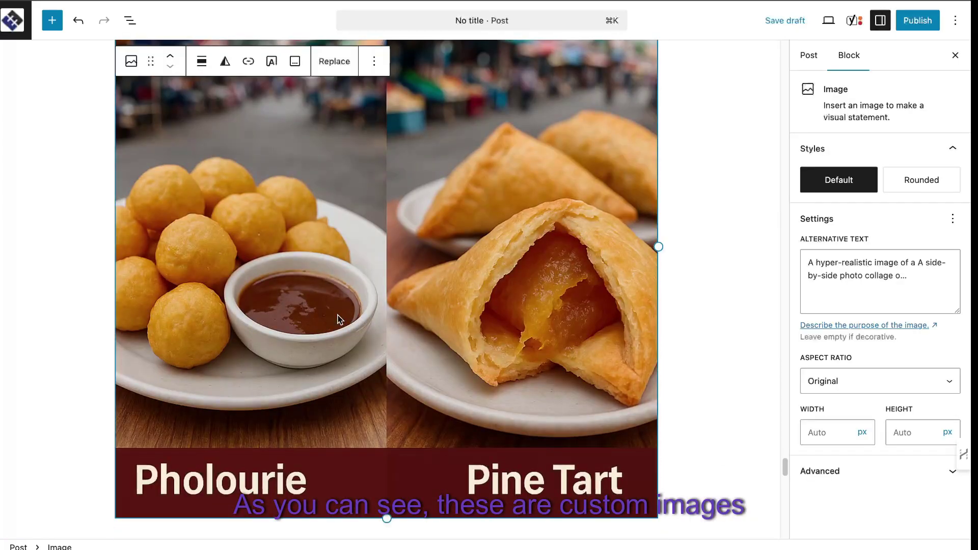
{"action": "left_click", "coordinate": [701, 338]}
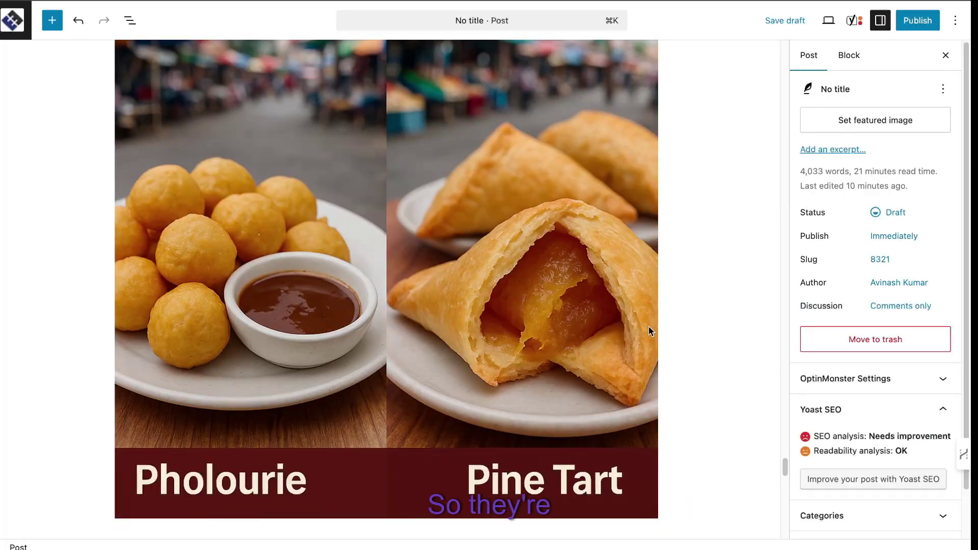
{"action": "scroll", "coordinate": [649, 327], "scroll_direction": "up", "scroll_amount": 15}
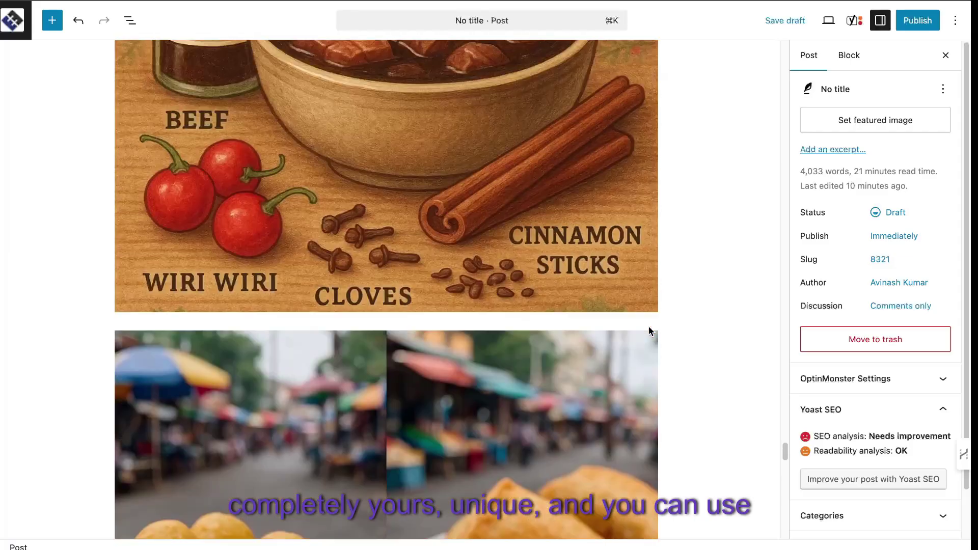
{"action": "scroll", "coordinate": [649, 329], "scroll_direction": "up", "scroll_amount": 5}
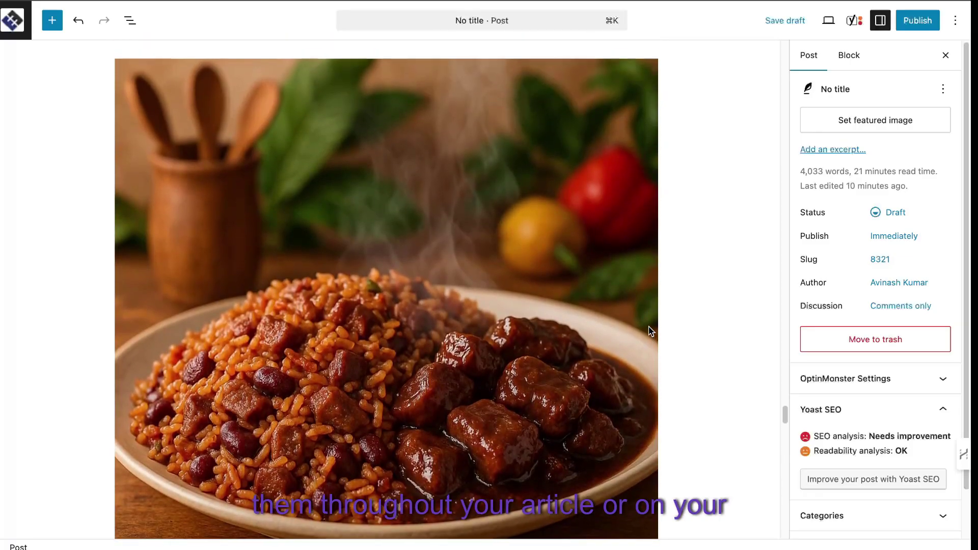
{"action": "scroll", "coordinate": [649, 327], "scroll_direction": "up", "scroll_amount": 20}
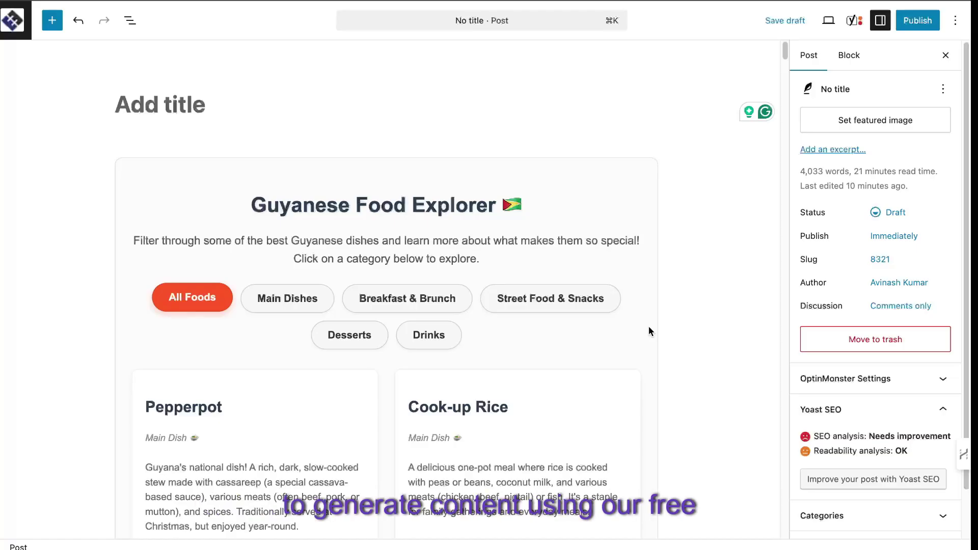
{"action": "scroll", "coordinate": [649, 328], "scroll_direction": "down", "scroll_amount": 1}
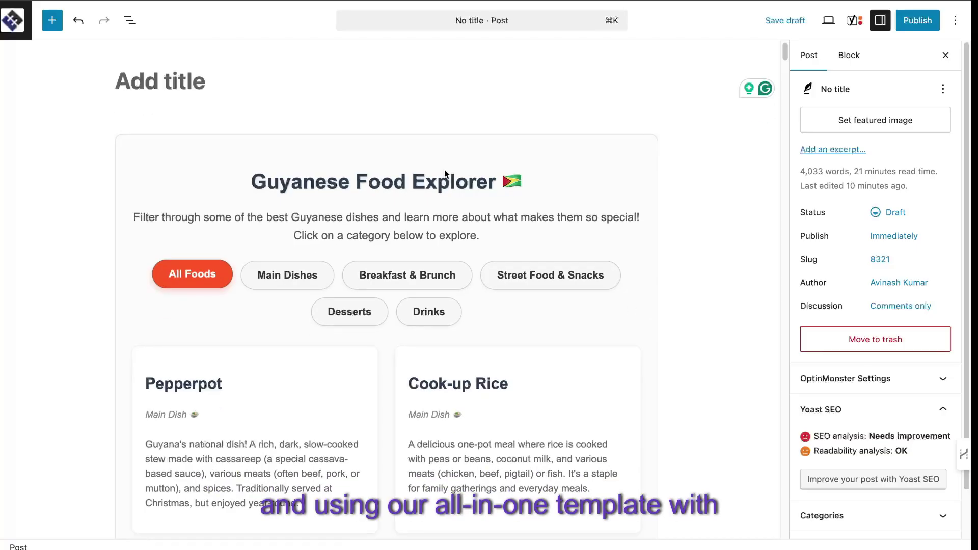
{"action": "scroll", "coordinate": [403, 211], "scroll_direction": "down", "scroll_amount": 3}
{"action": "scroll", "coordinate": [413, 286], "scroll_direction": "up", "scroll_amount": 3}
{"action": "scroll", "coordinate": [356, 224], "scroll_direction": "down", "scroll_amount": 3}
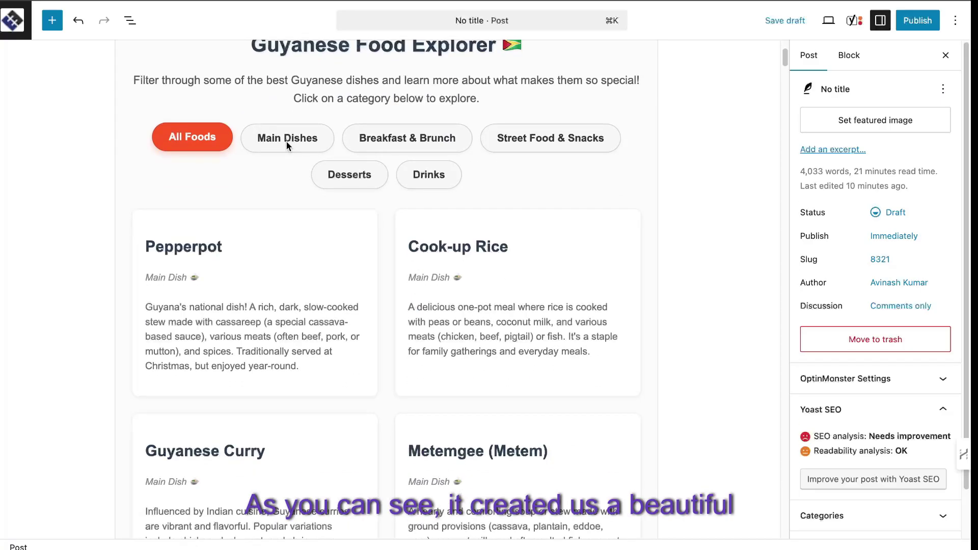
{"action": "left_click", "coordinate": [298, 145]}
{"action": "left_click", "coordinate": [299, 145]}
{"action": "left_click", "coordinate": [407, 145]}
{"action": "left_click", "coordinate": [352, 176]}
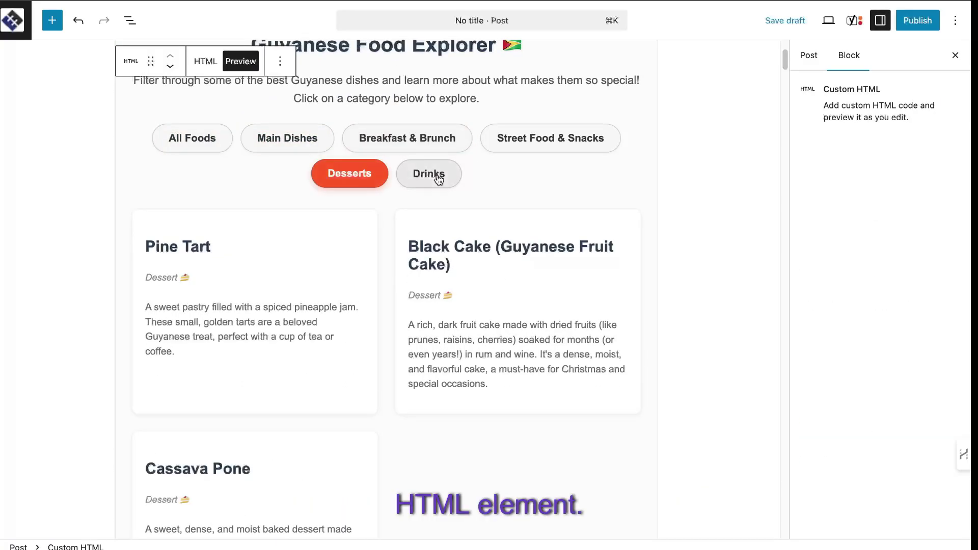
{"action": "left_click", "coordinate": [428, 175]}
{"action": "left_click", "coordinate": [545, 151]}
{"action": "scroll", "coordinate": [430, 184], "scroll_direction": "down", "scroll_amount": 5}
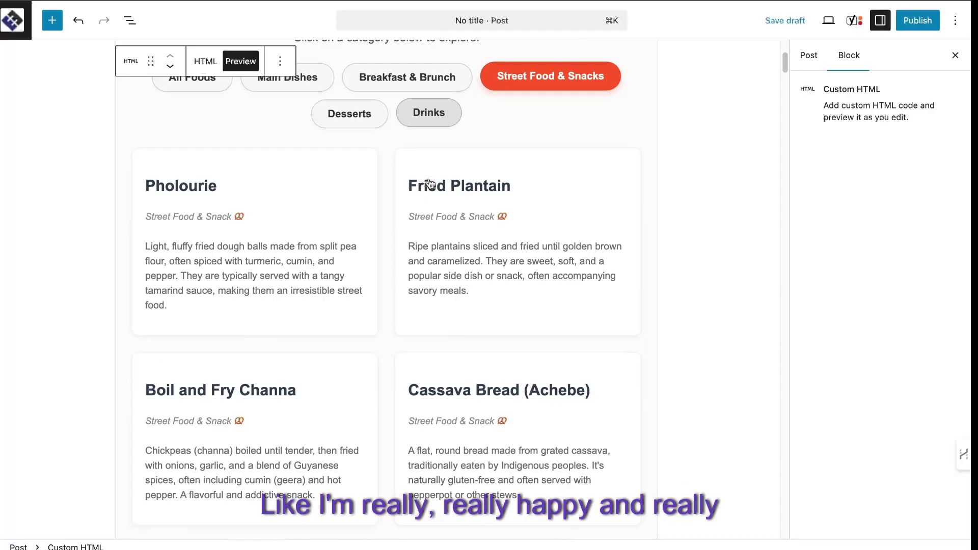
{"action": "scroll", "coordinate": [429, 179], "scroll_direction": "up", "scroll_amount": 6}
{"action": "left_click", "coordinate": [406, 141]}
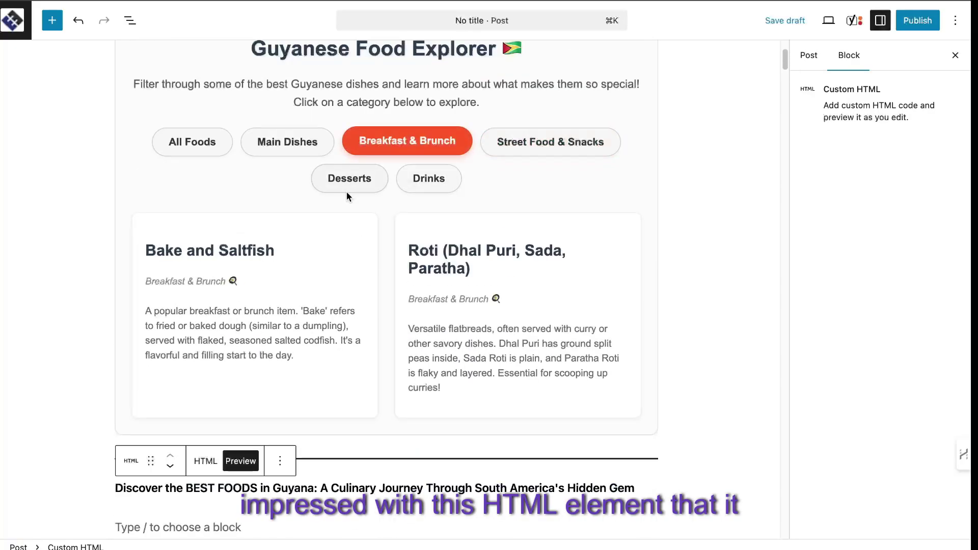
{"action": "left_click", "coordinate": [285, 146]}
{"action": "left_click", "coordinate": [196, 148]}
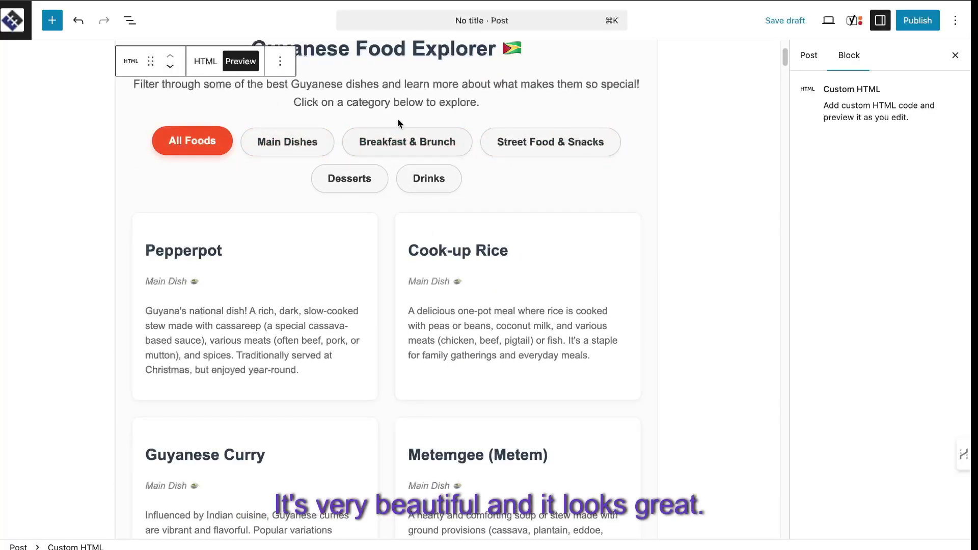
{"action": "scroll", "coordinate": [397, 217], "scroll_direction": "down", "scroll_amount": 15}
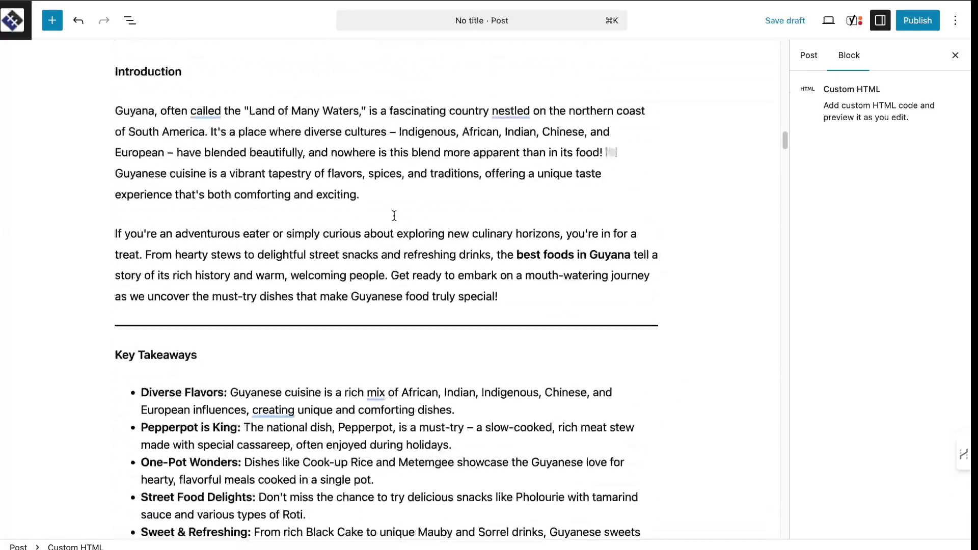
{"action": "scroll", "coordinate": [395, 217], "scroll_direction": "down", "scroll_amount": 15}
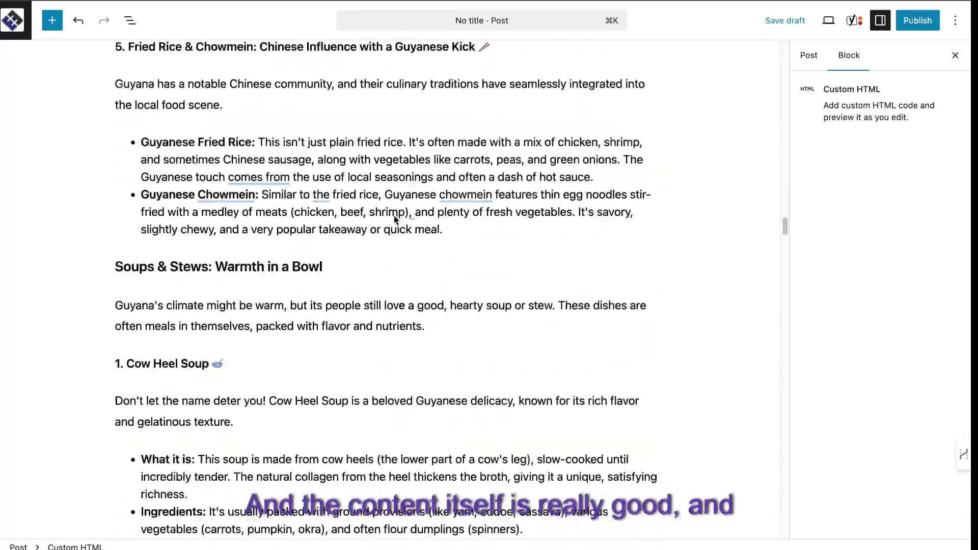
{"action": "scroll", "coordinate": [395, 219], "scroll_direction": "down", "scroll_amount": 20}
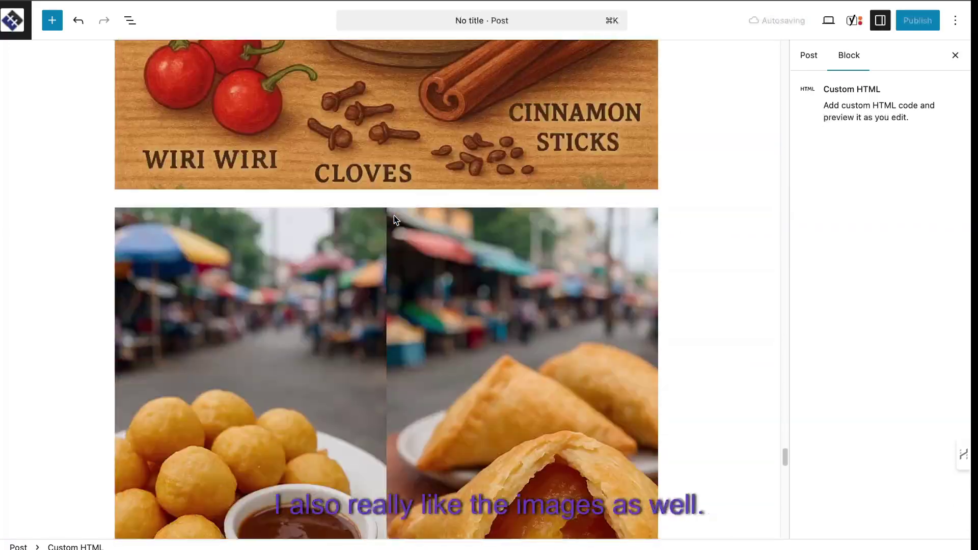
{"action": "scroll", "coordinate": [395, 217], "scroll_direction": "up", "scroll_amount": 20}
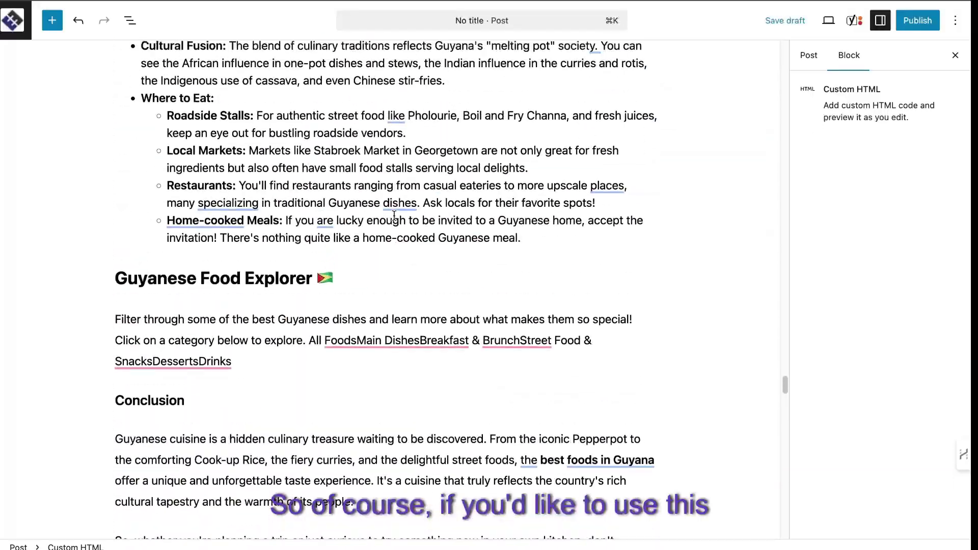
{"action": "scroll", "coordinate": [394, 226], "scroll_direction": "up", "scroll_amount": 10}
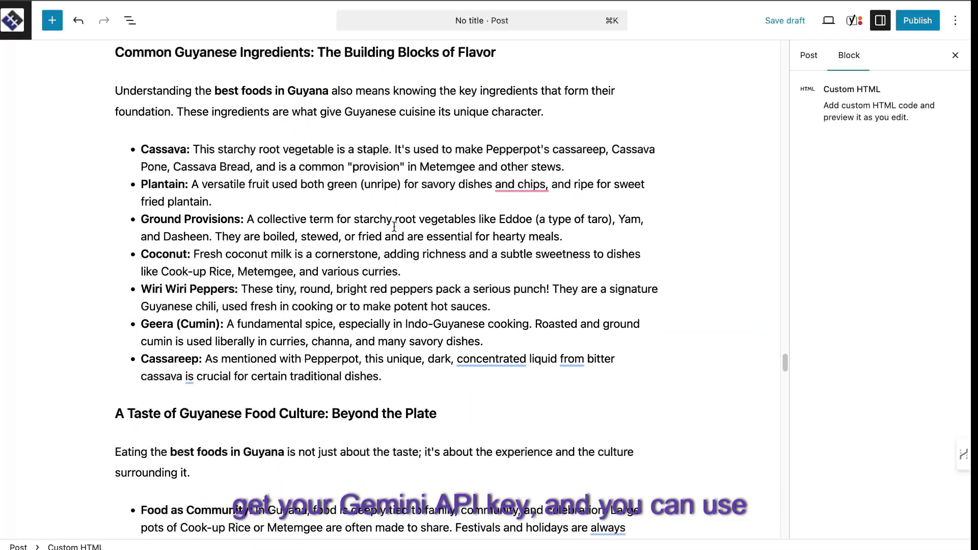
{"action": "scroll", "coordinate": [395, 227], "scroll_direction": "up", "scroll_amount": 20}
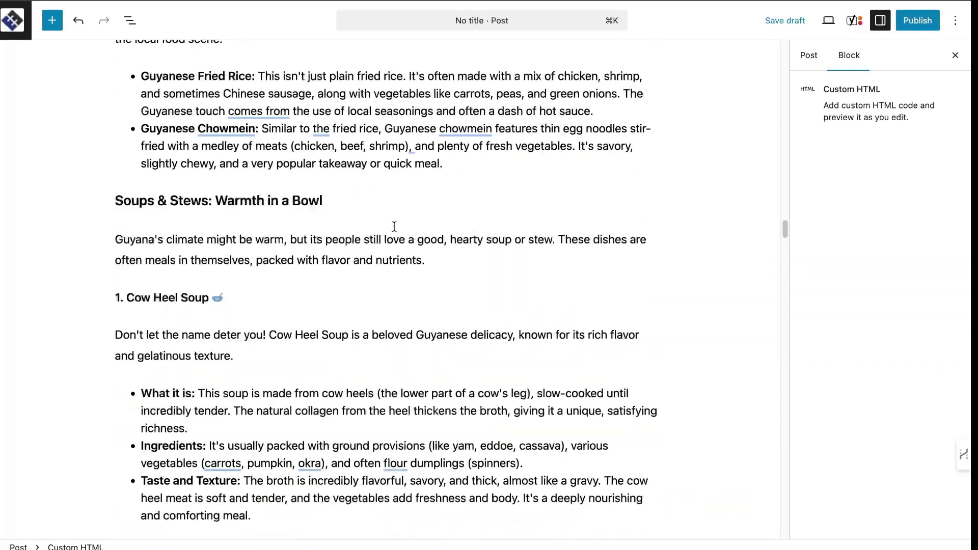